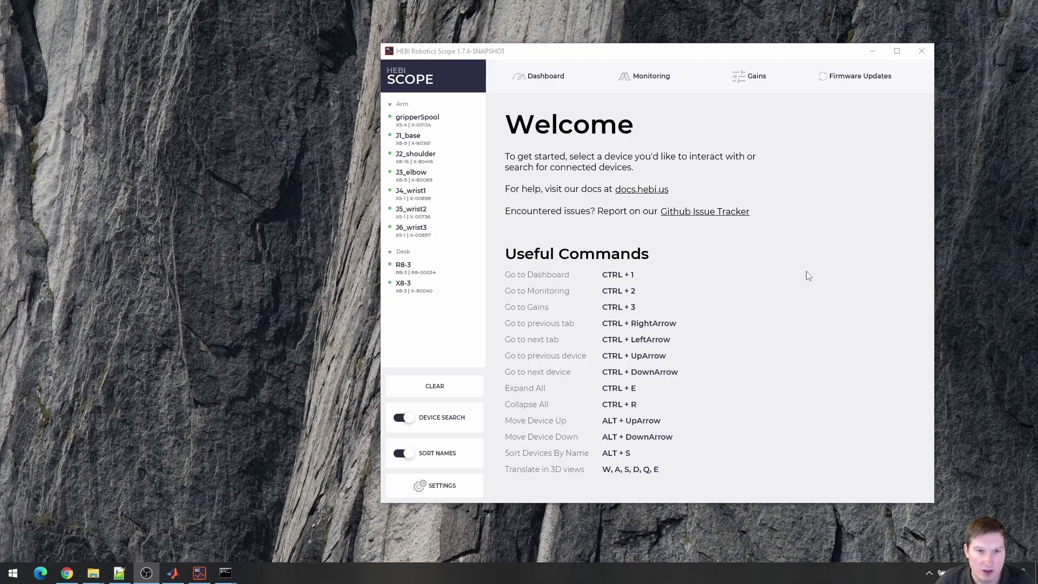
Step: Bring the Chrome browser showing the hebirobotics.com home page to the front
left_click(67, 572)
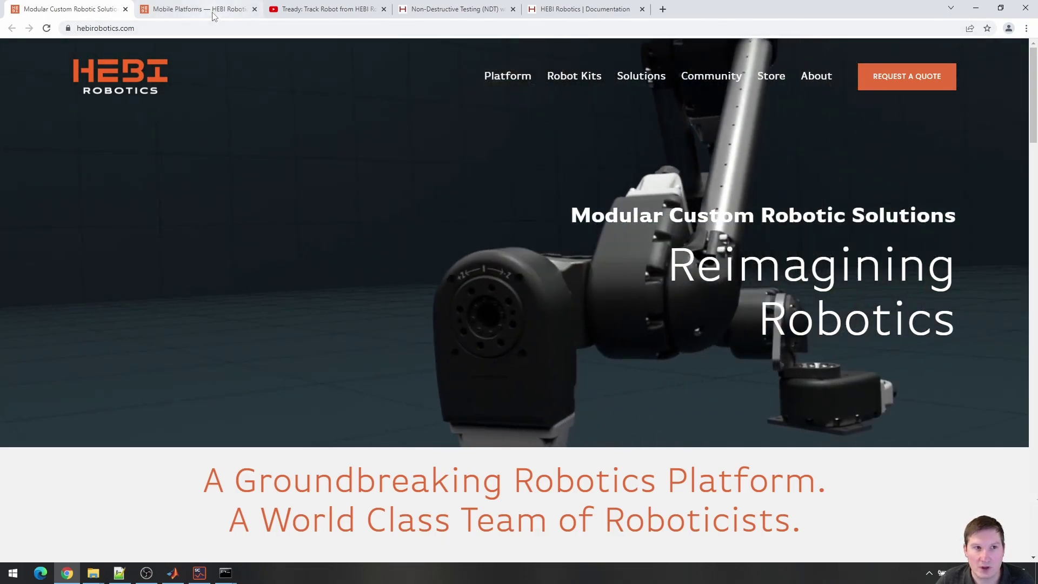
Step: Browse the Mobile Platforms kits, from the 'Daisy' 18-DoF Hexapod to the Hexagonal Modular Chassis
left_click(214, 16)
scroll(971, 234, "down", 2)
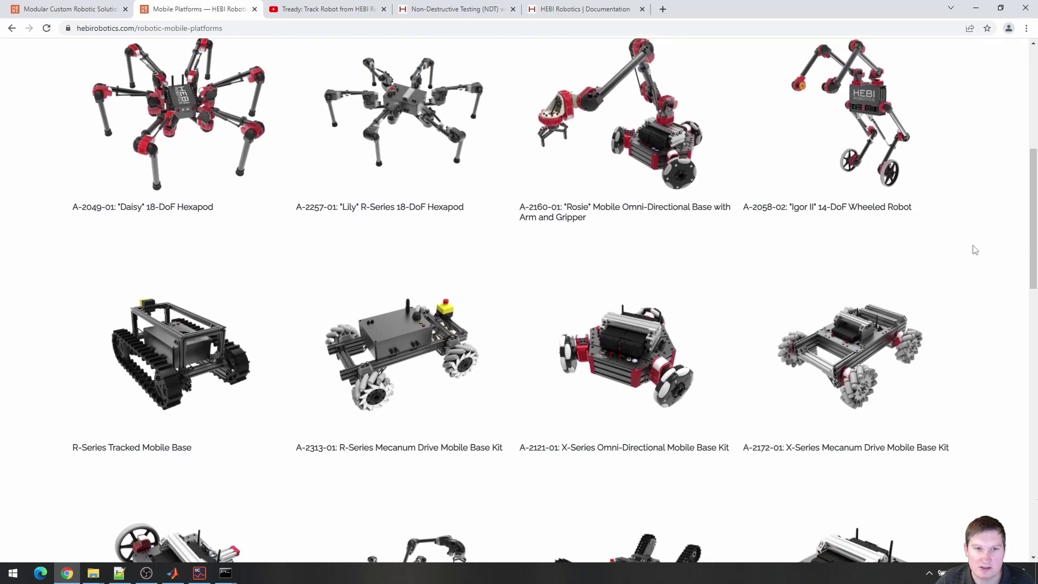
scroll(976, 250, "down", 4)
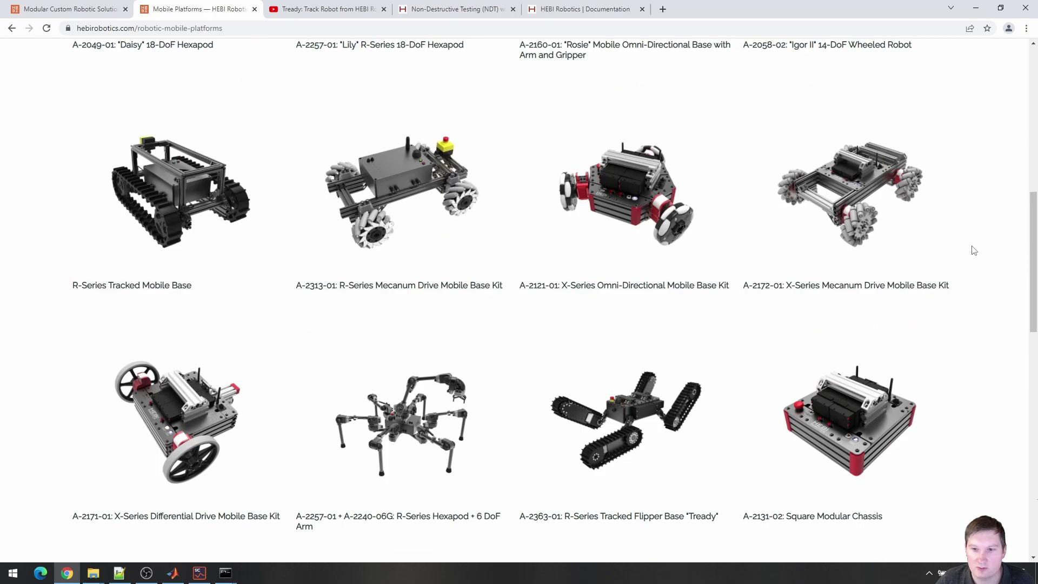
scroll(971, 251, "down", 3)
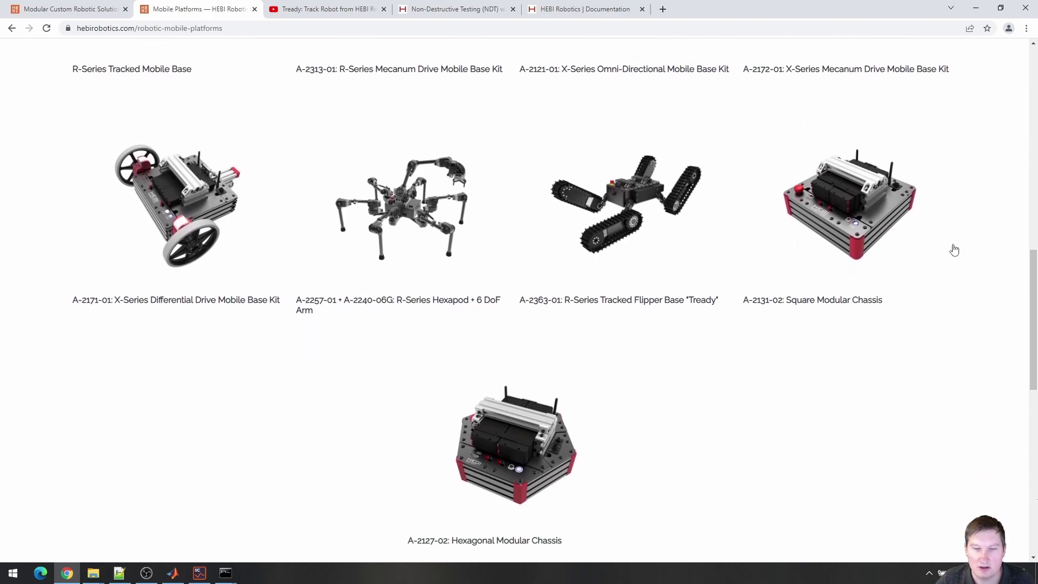
scroll(944, 249, "up", 8)
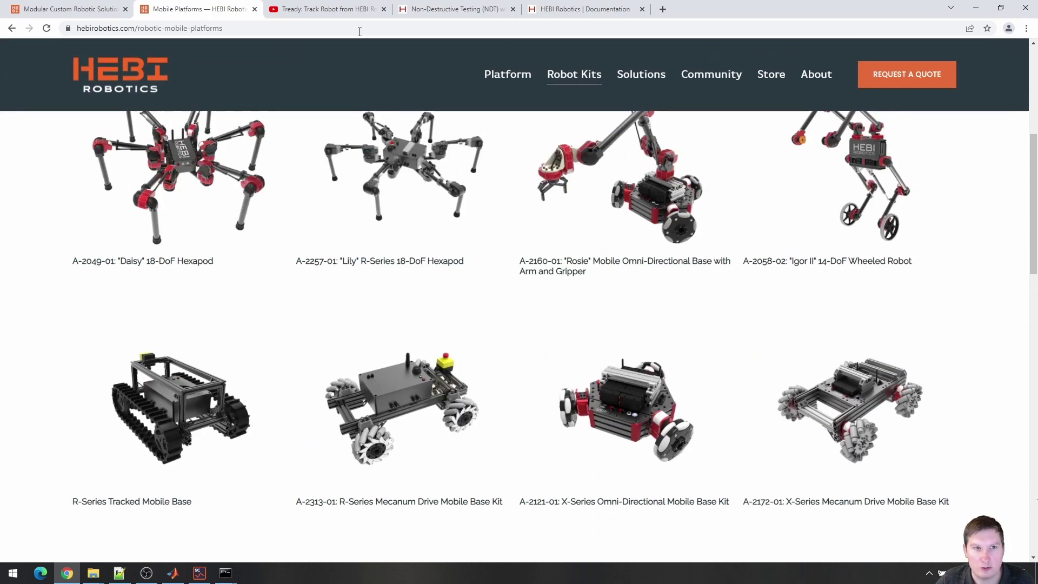
Step: Play the Tready video full screen on YouTube, then switch to the Non-Destructive Testing page
left_click(330, 10)
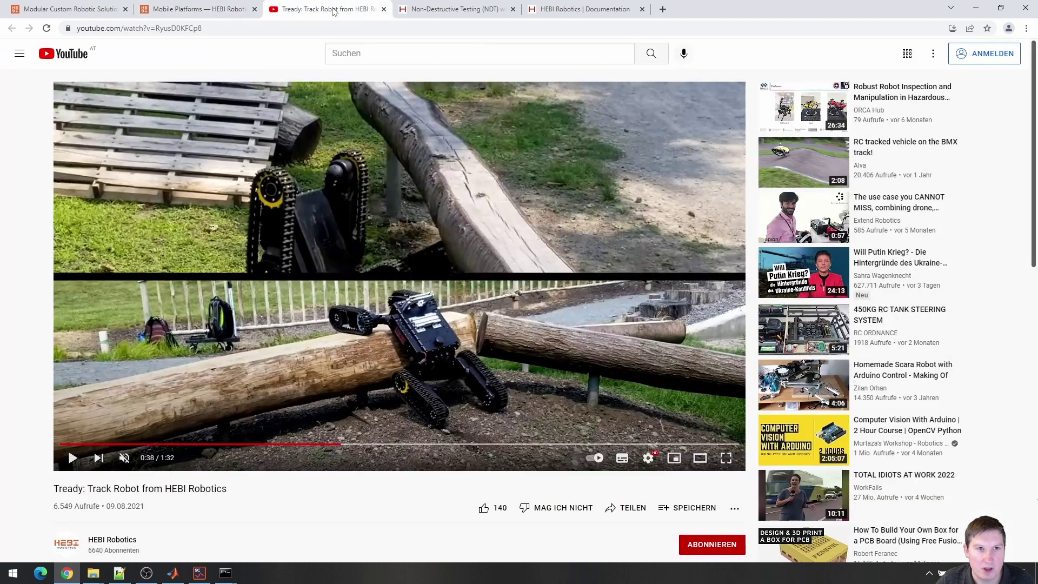
left_click(430, 221)
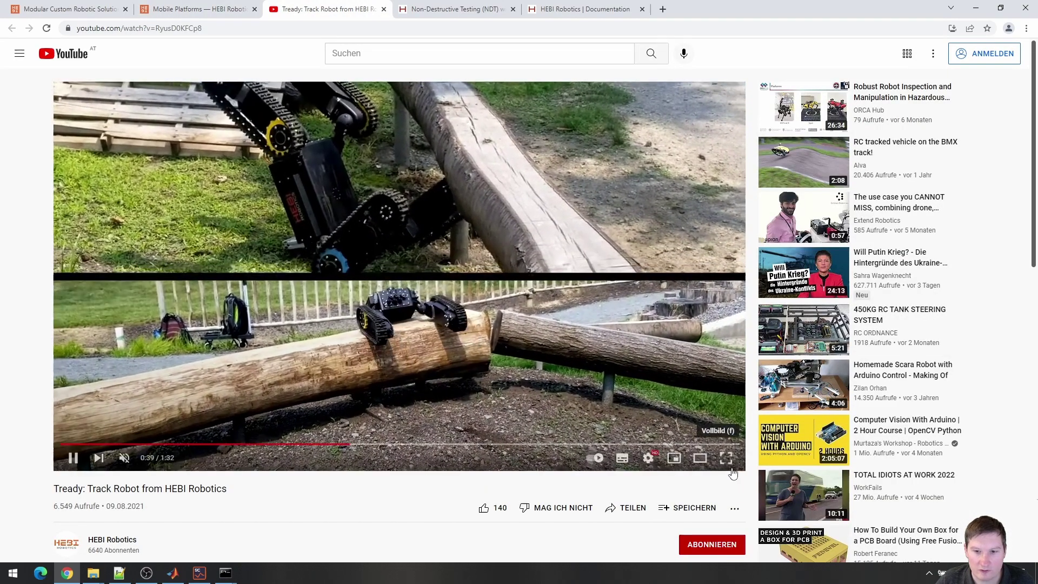
left_click(732, 470)
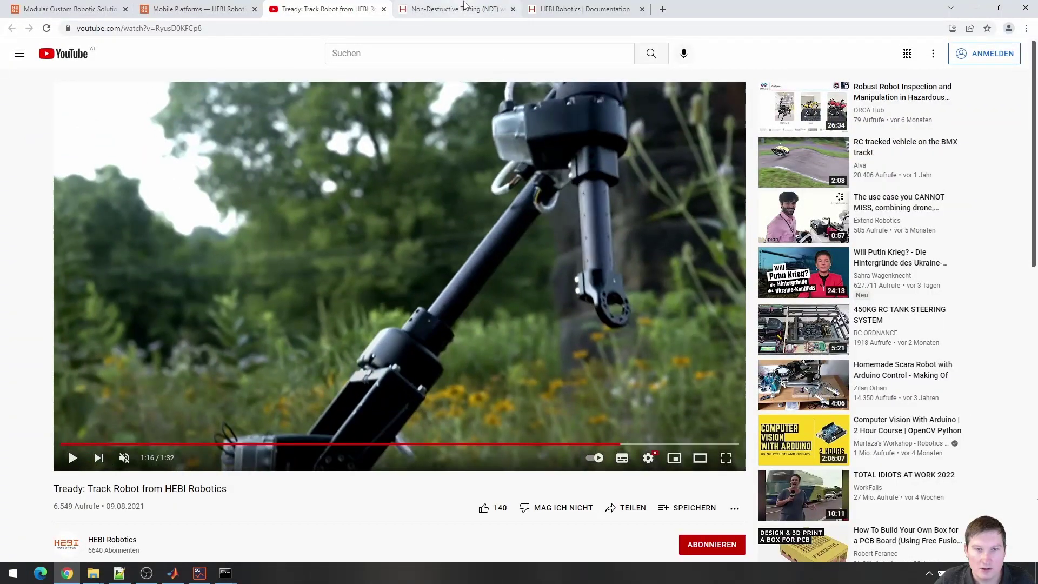
left_click(463, 9)
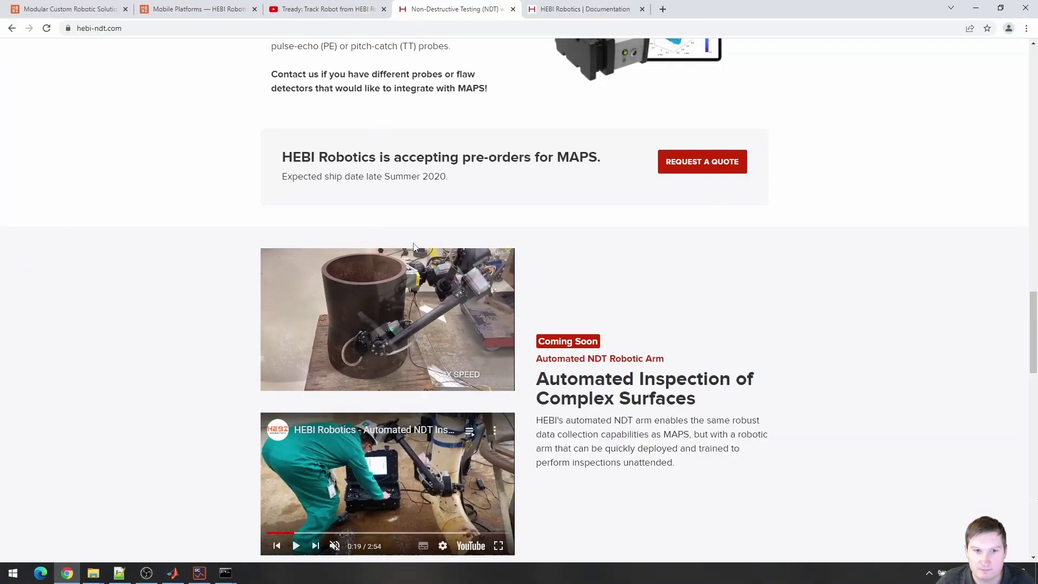
Step: Go to the docs.hebi.us Downloads page listing the Scope 1.7.3 installers
left_click(571, 4)
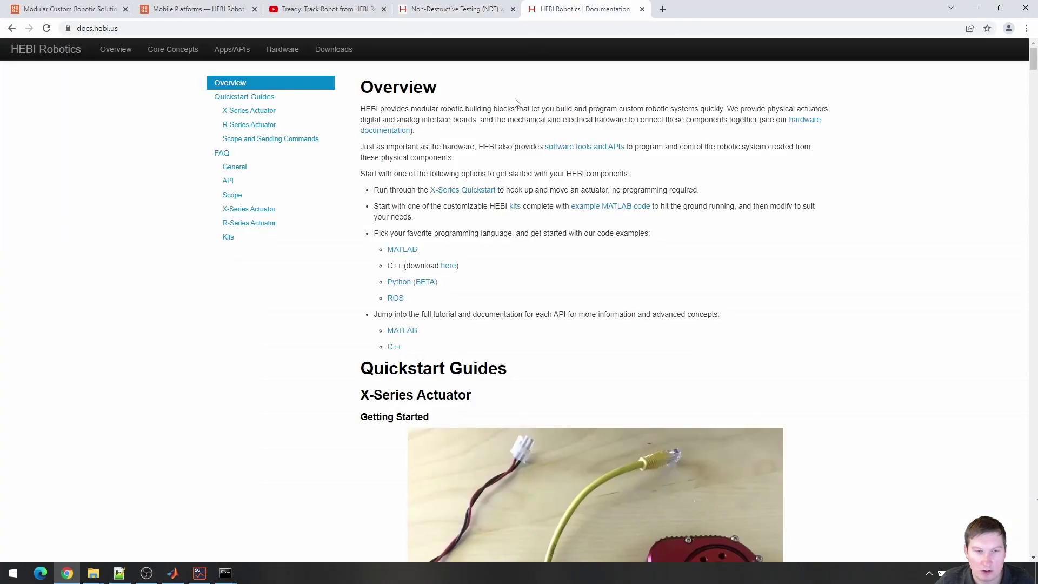
left_click(141, 28)
left_click(142, 28)
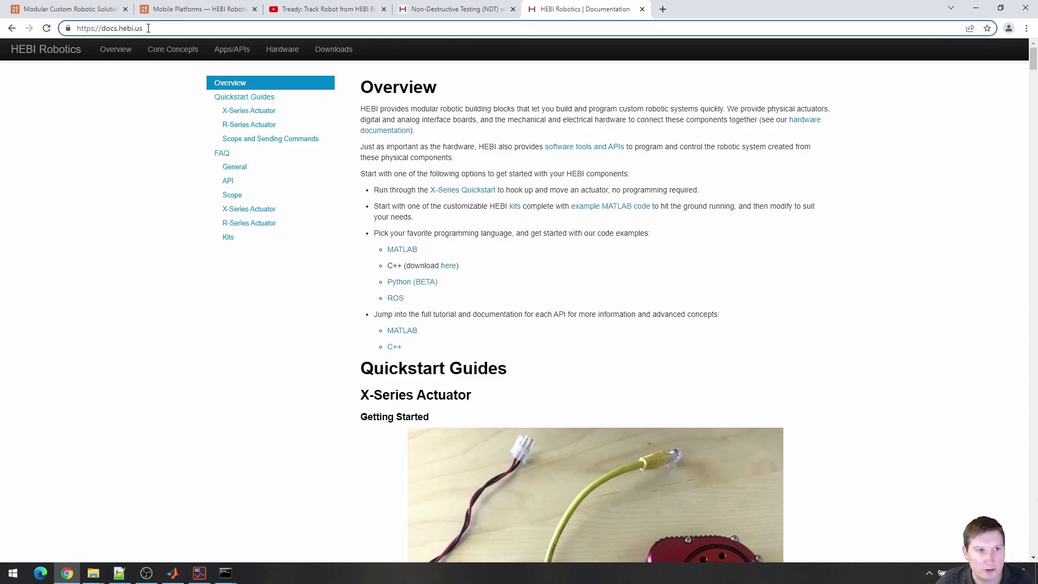
triple_click(148, 28)
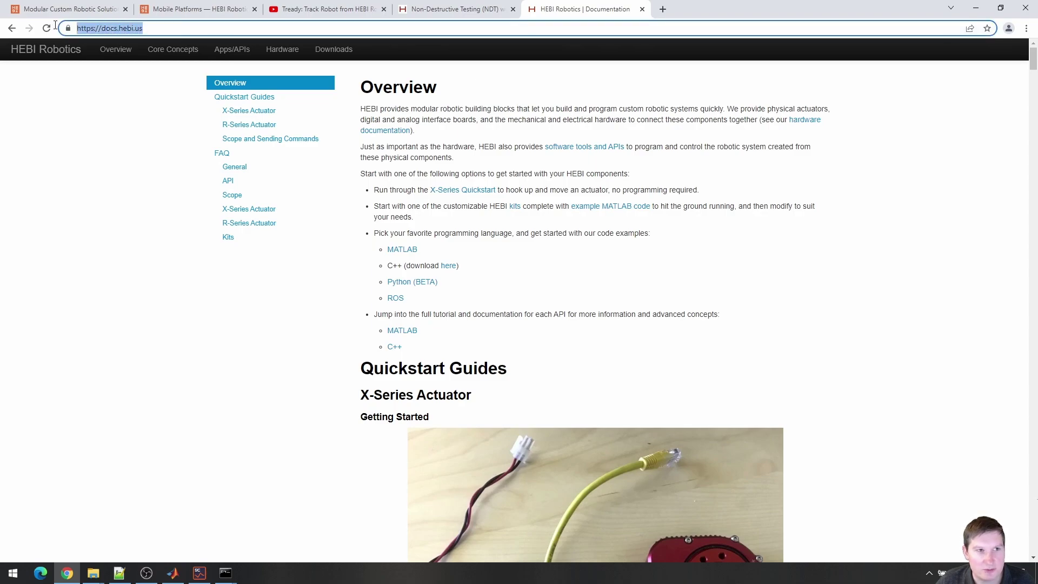
left_click(342, 51)
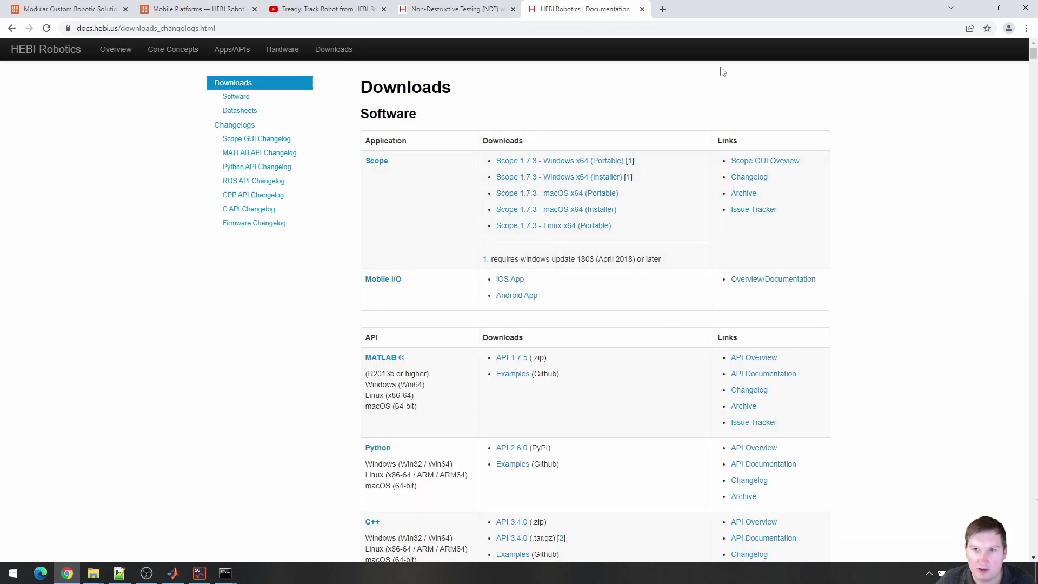
Step: Return to Scope and select the arm joints J1_base through J6_wrist3
left_click(978, 8)
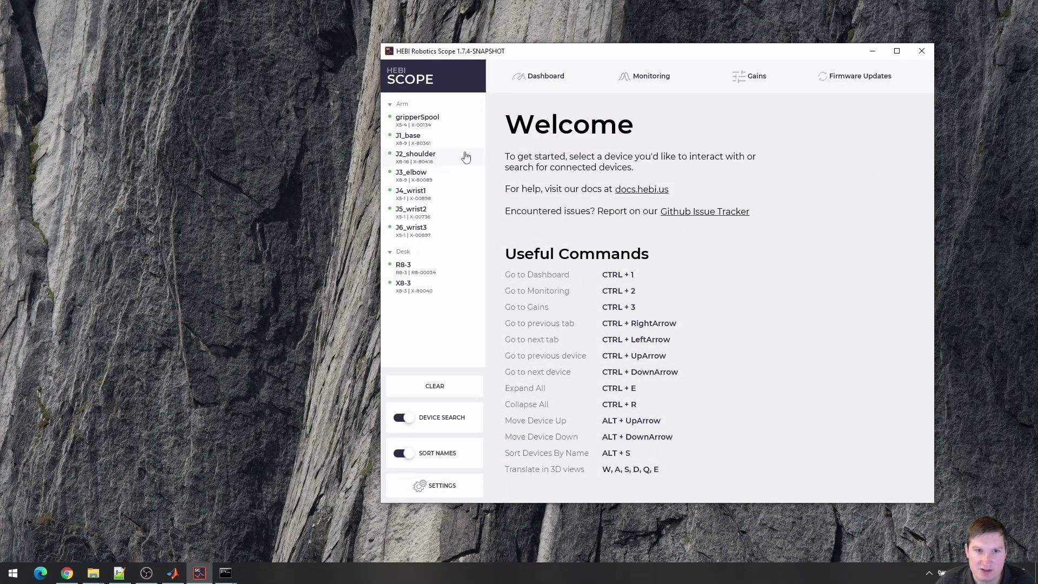
left_click(445, 145)
left_click(439, 229, "shift")
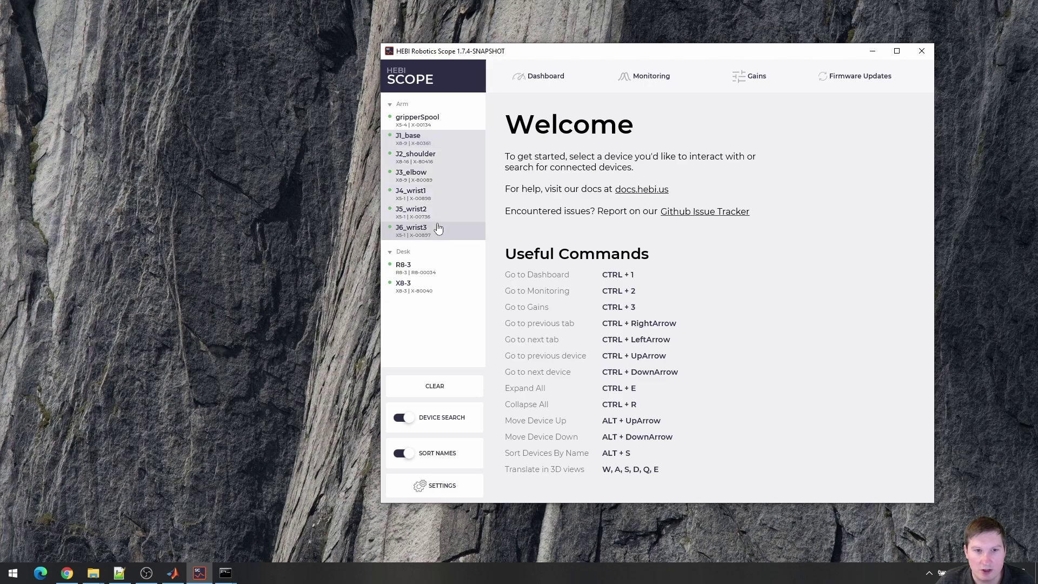
Step: Select the R8-3 and X8-3 desk actuators, then show the Dashboard for X8-3 alone
left_click(423, 268)
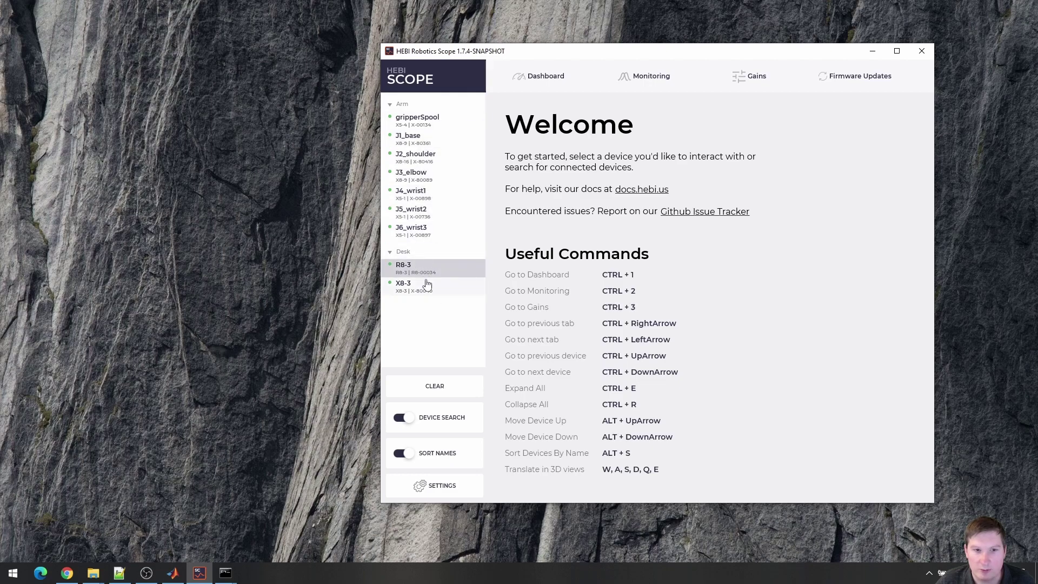
left_click(428, 285, "shift")
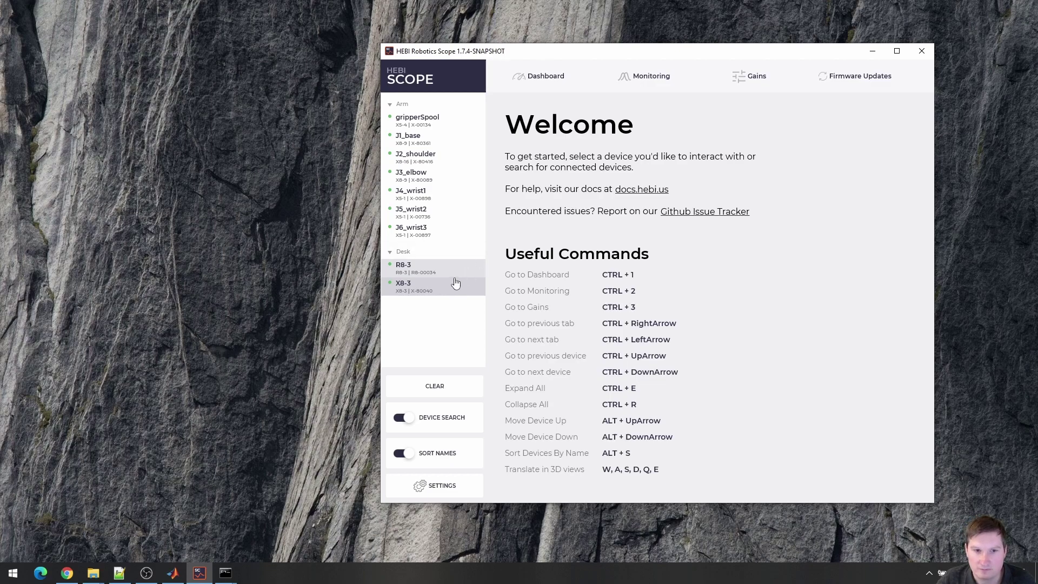
left_click(440, 288)
left_click(553, 69)
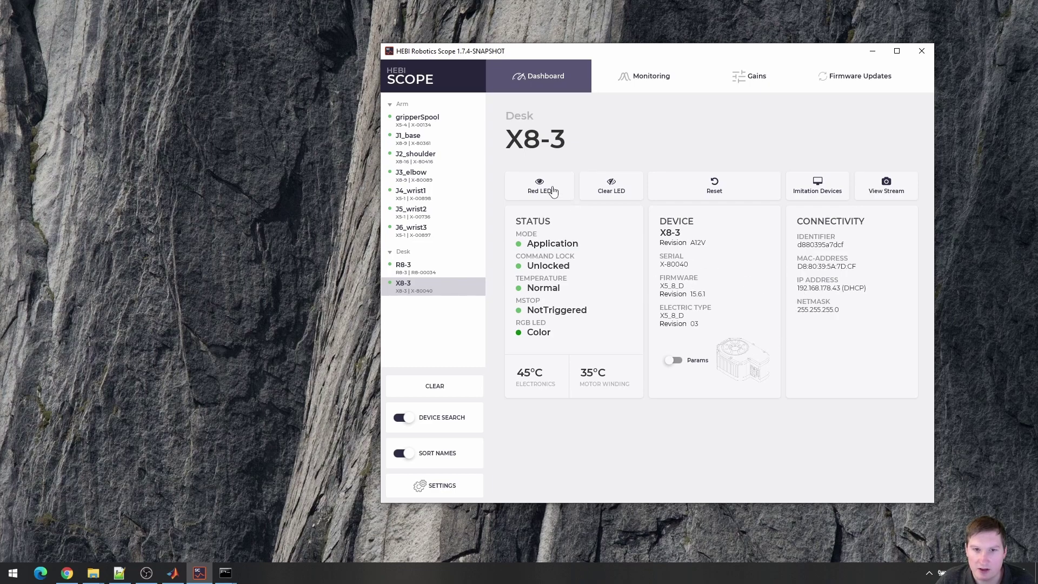
Step: Play the saved usb0.stream camera recording in a Video Viewer placed beside Scope
left_click(885, 184)
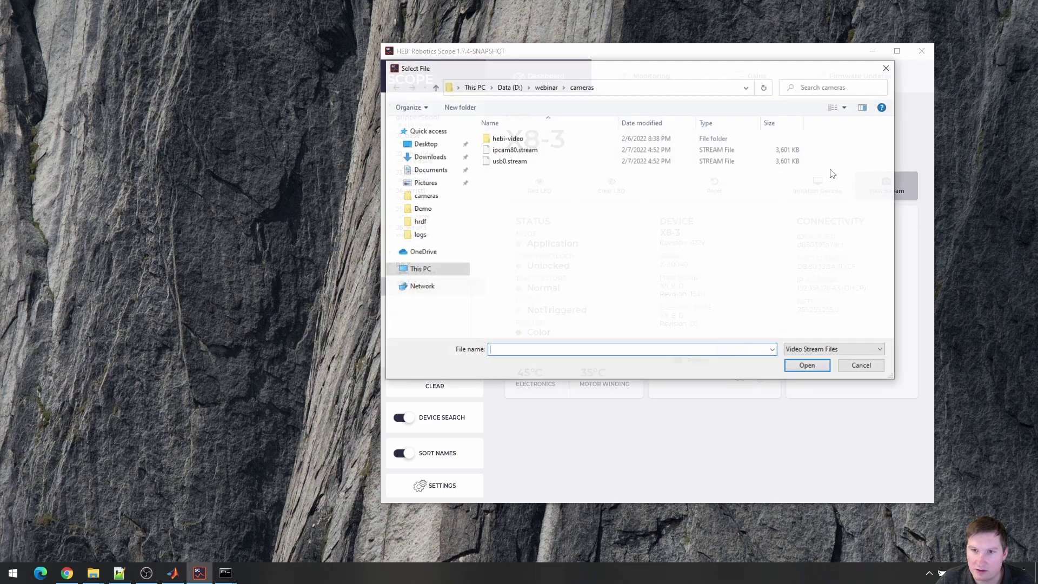
double_click(544, 161)
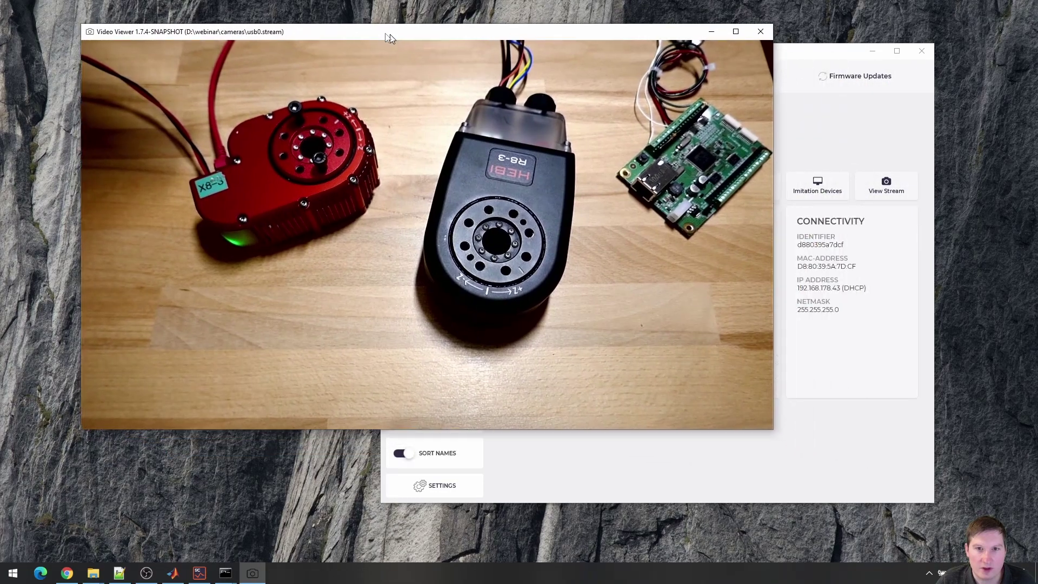
left_click_drag(387, 34, 364, 25)
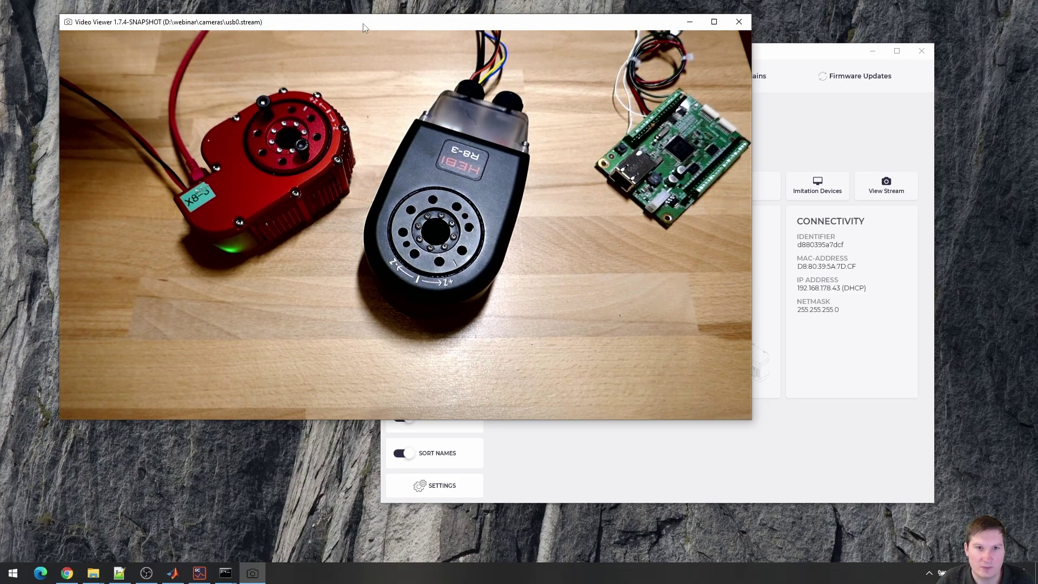
left_click_drag(364, 28, 358, 106)
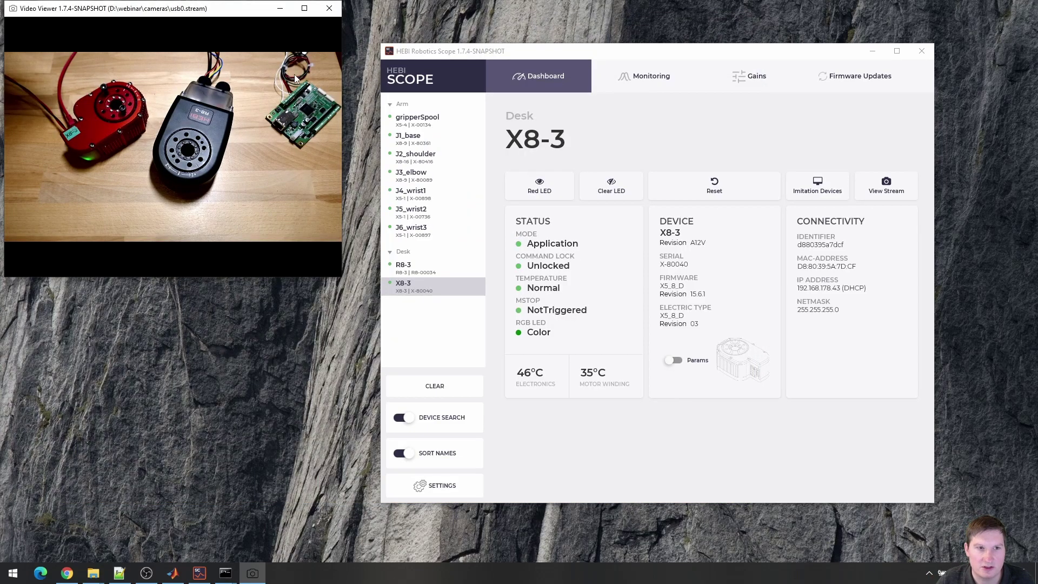
Step: Light X8-3's LED red, clear it, and show its Monitoring page
left_click(532, 193)
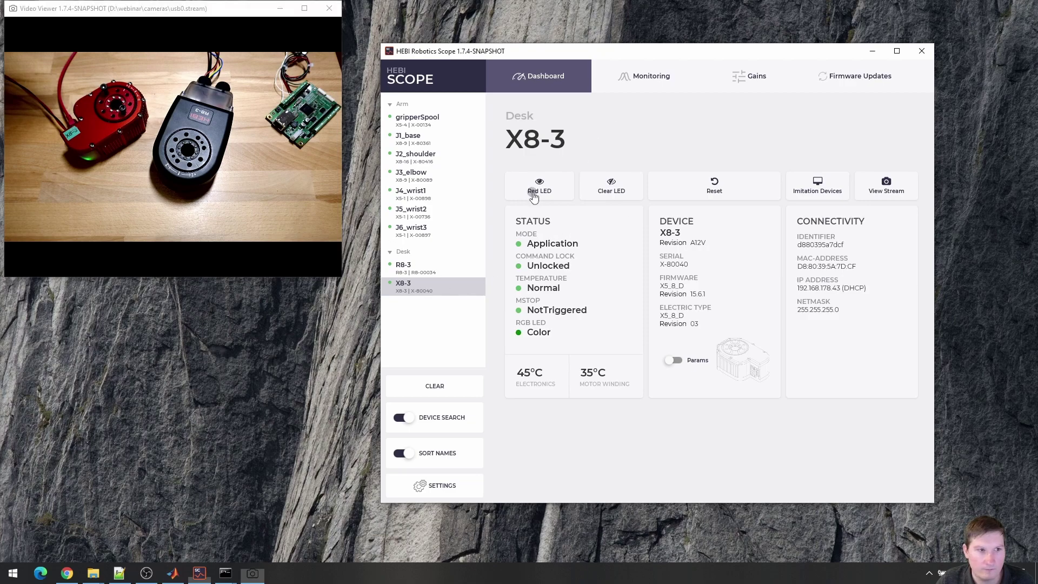
left_click(611, 193)
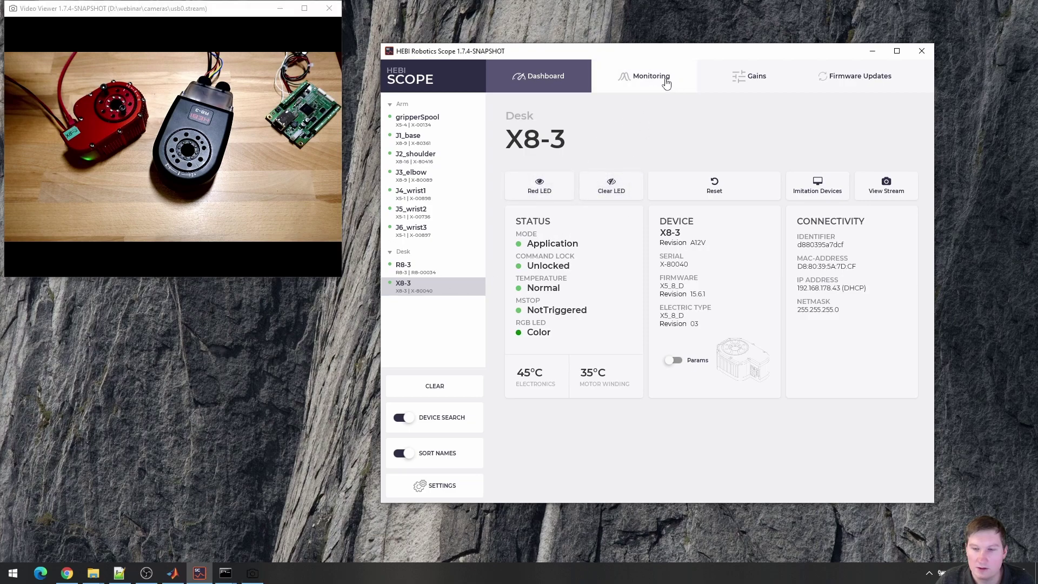
left_click(665, 79)
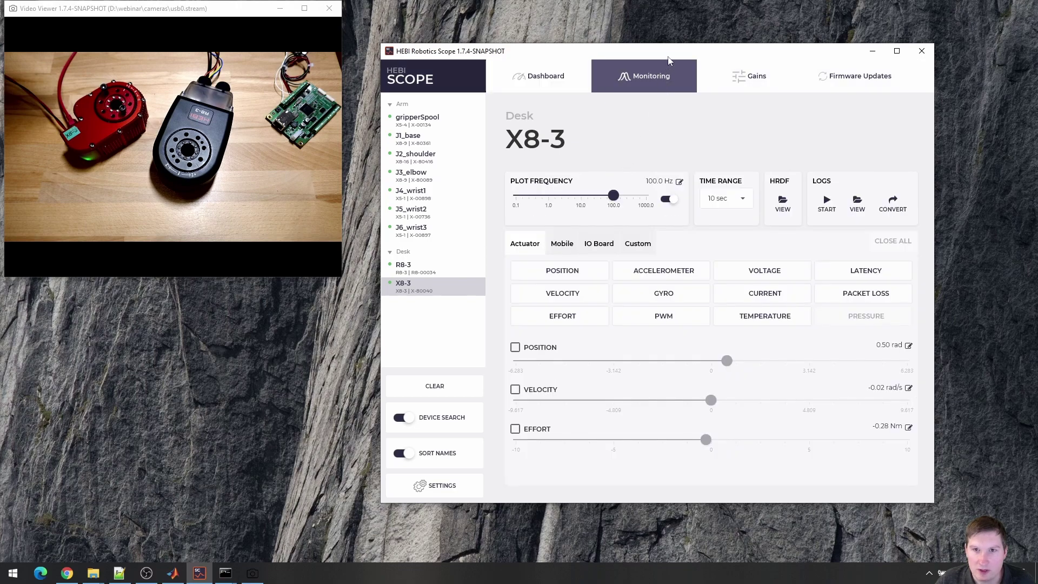
Step: Add a live X8-3 Position Tracking plot and place it below the camera video
left_click_drag(677, 55, 701, 52)
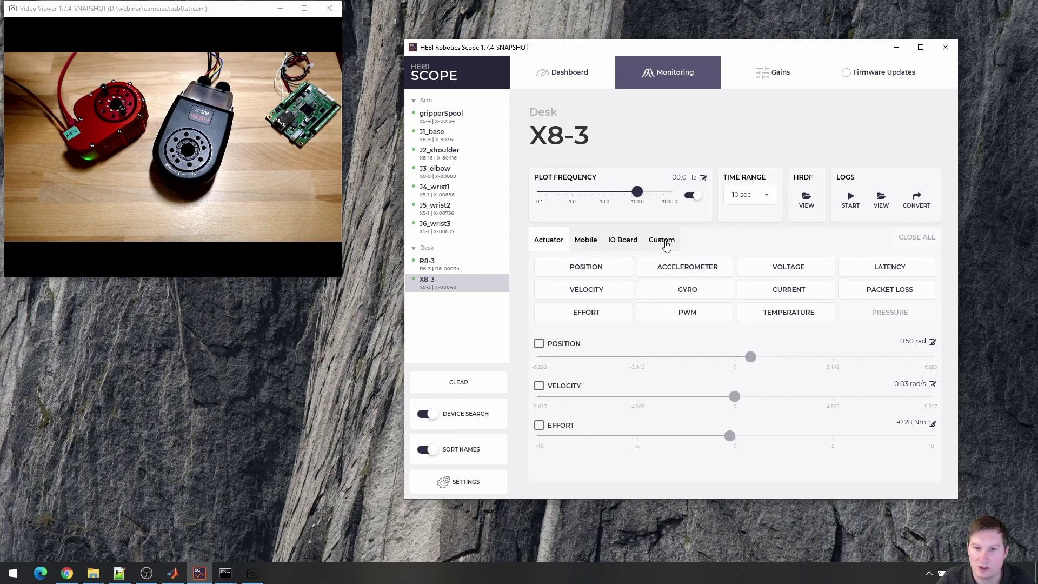
left_click(665, 242)
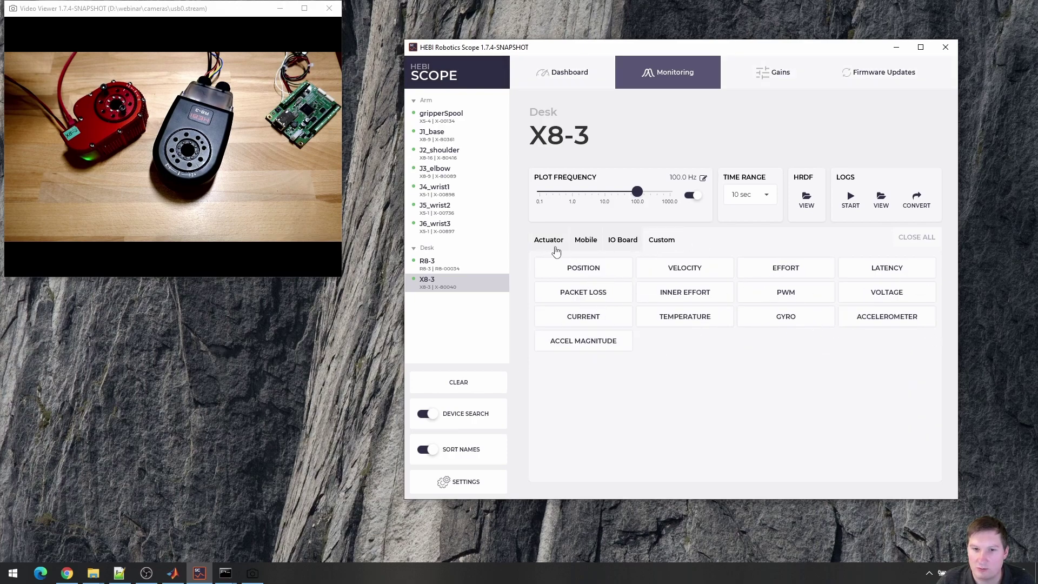
left_click(560, 243)
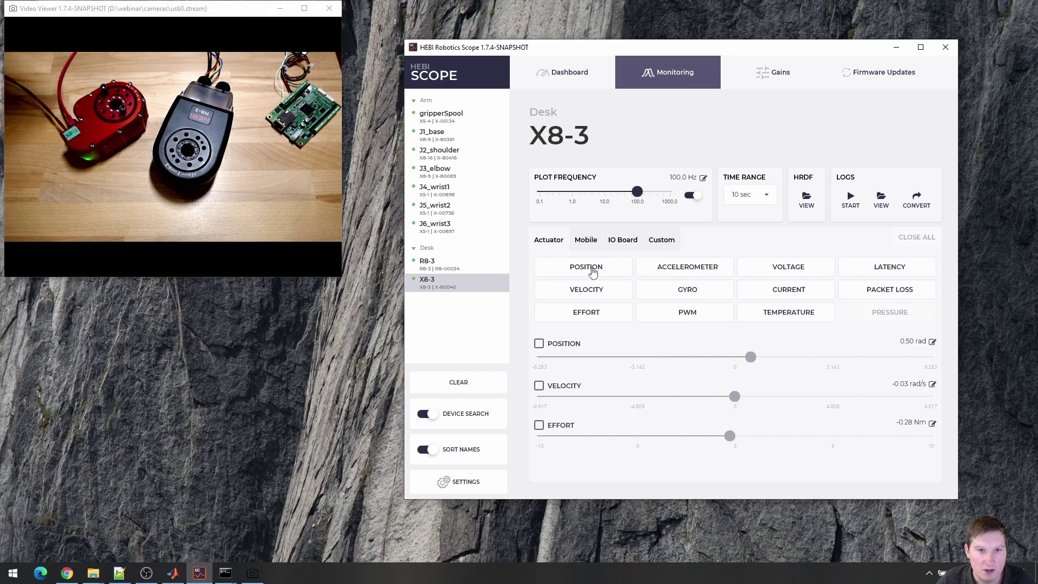
left_click(586, 267)
left_click_drag(294, 24, 254, 290)
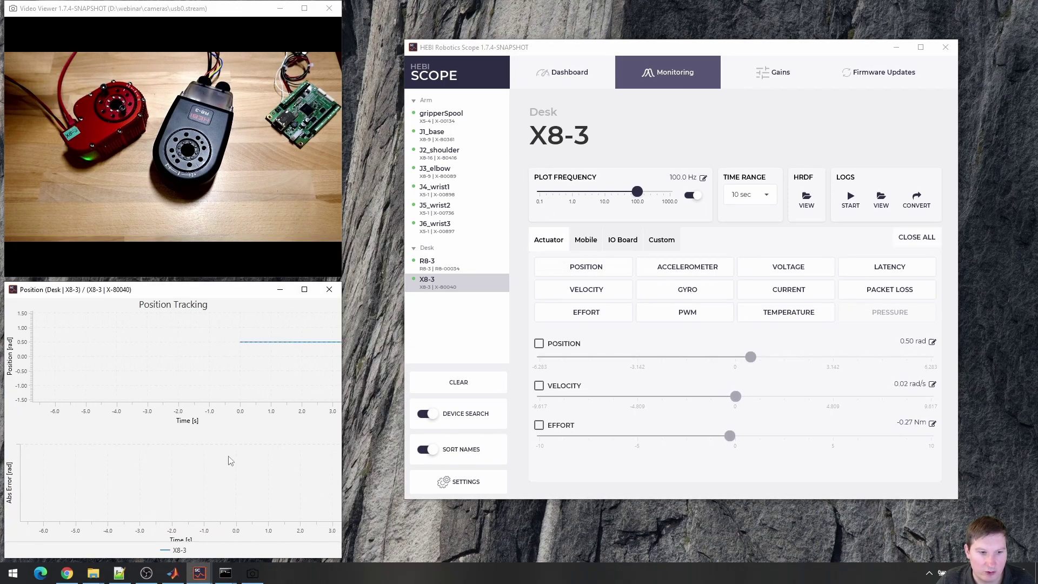
Step: Command X8-3 to several positions with the POSITION slider, then switch to MATLAB
left_click(539, 344)
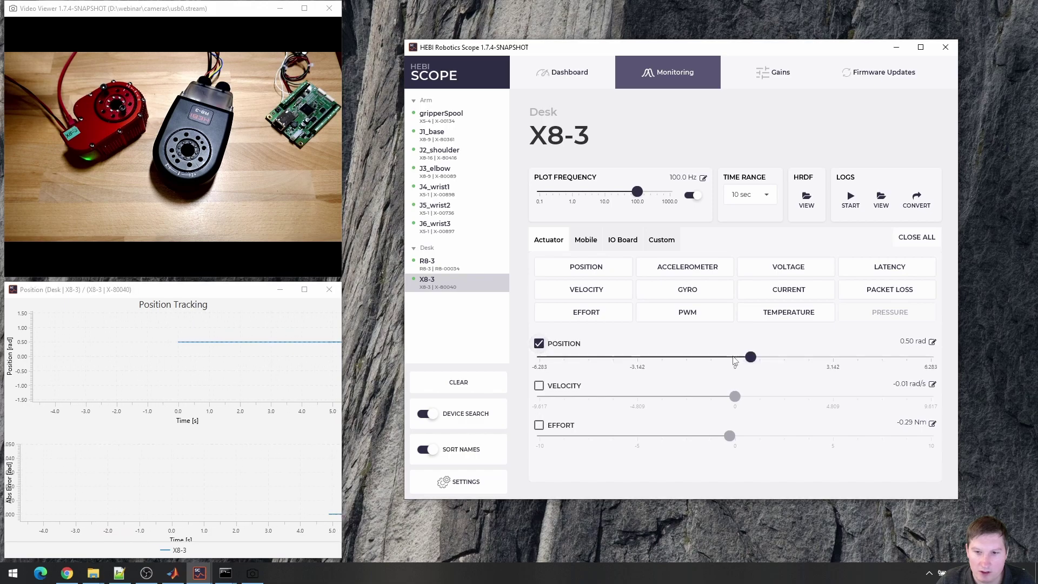
mouse_move(751, 357)
left_mouse_down()
mouse_move(712, 357)
mouse_move(734, 357)
left_mouse_up()
left_click(539, 344)
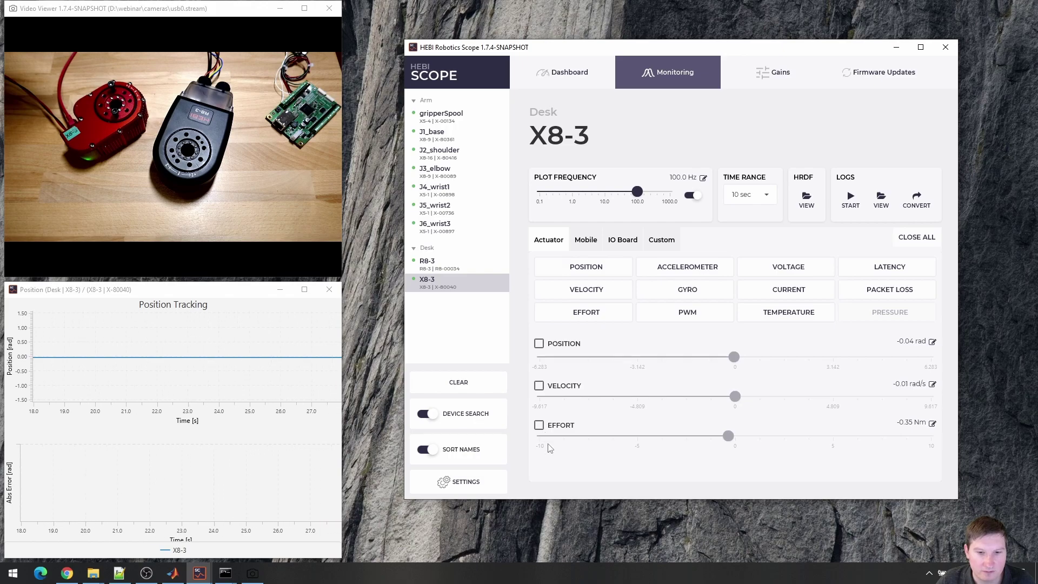
left_click(173, 573)
Step: In scripts.m, create the Desk X8-3 group with F9, then run the 0–0.5 rad step-input section
scroll(379, 158, "up", 2)
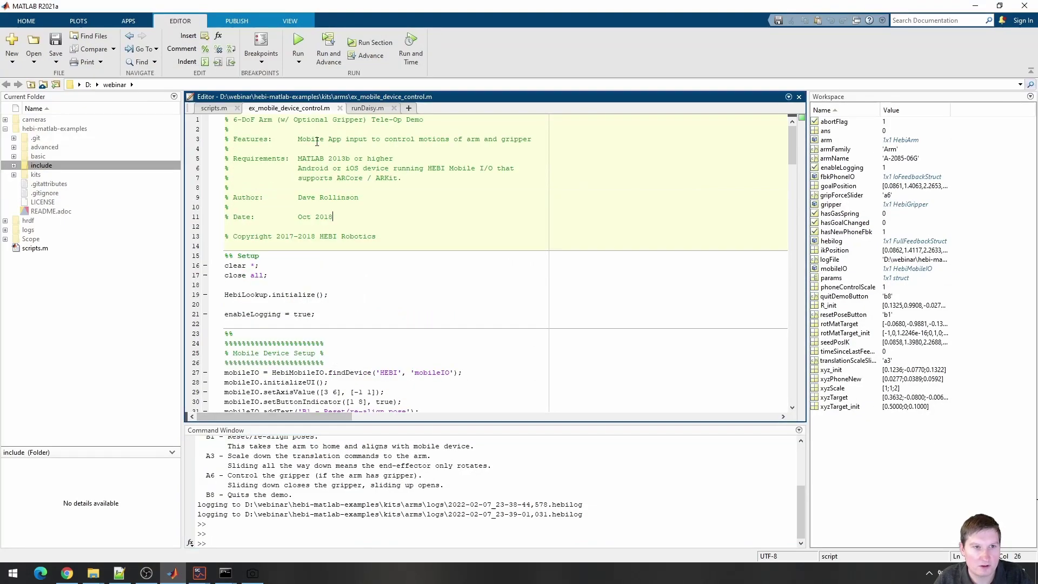
left_click(213, 107)
left_click_drag(452, 132, 219, 131)
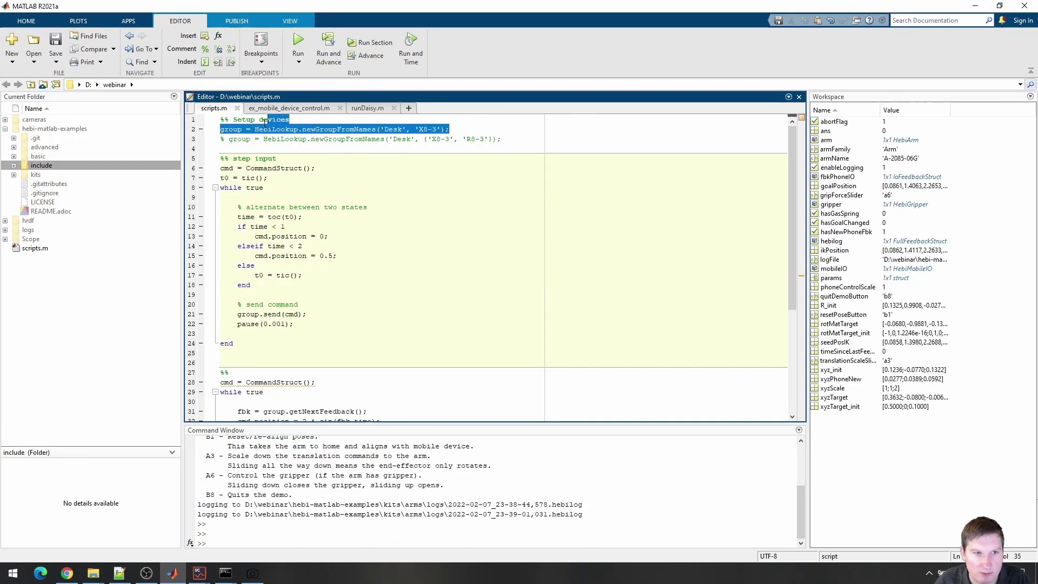
key("F9")
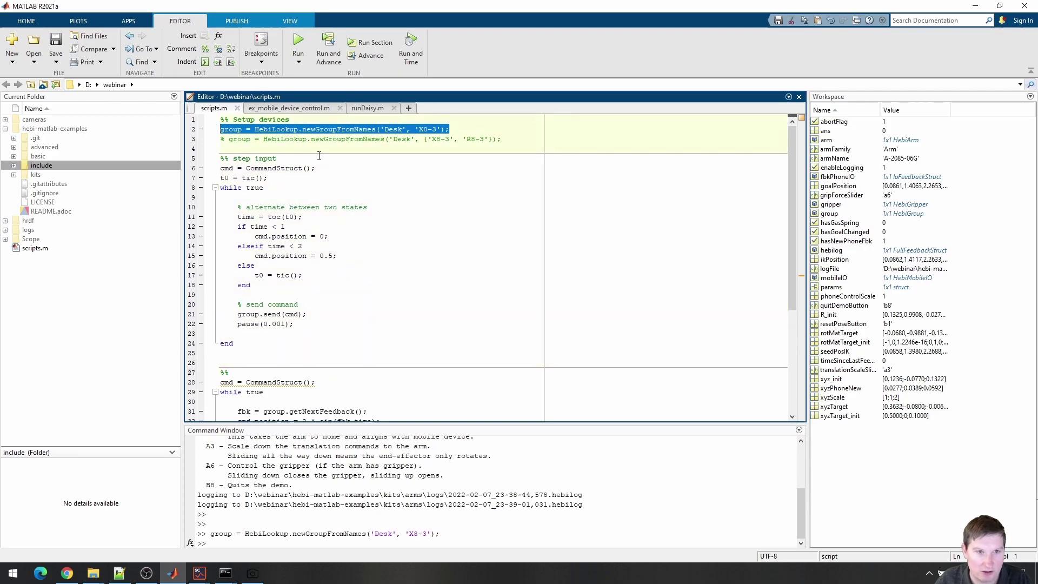
left_click(364, 190)
left_click(328, 48)
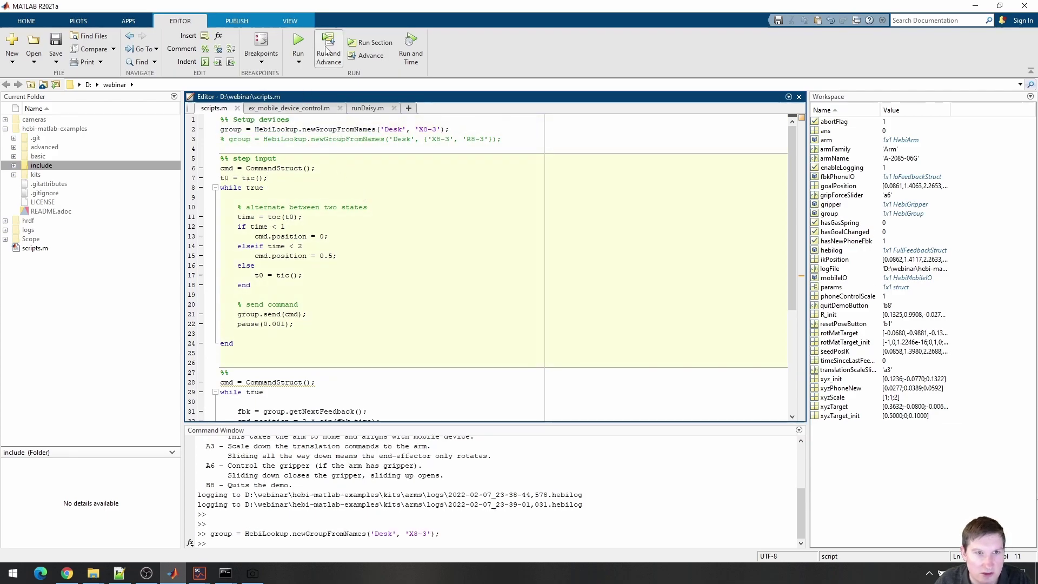
scroll(404, 197, "up", 4)
scroll(404, 196, "up", 2)
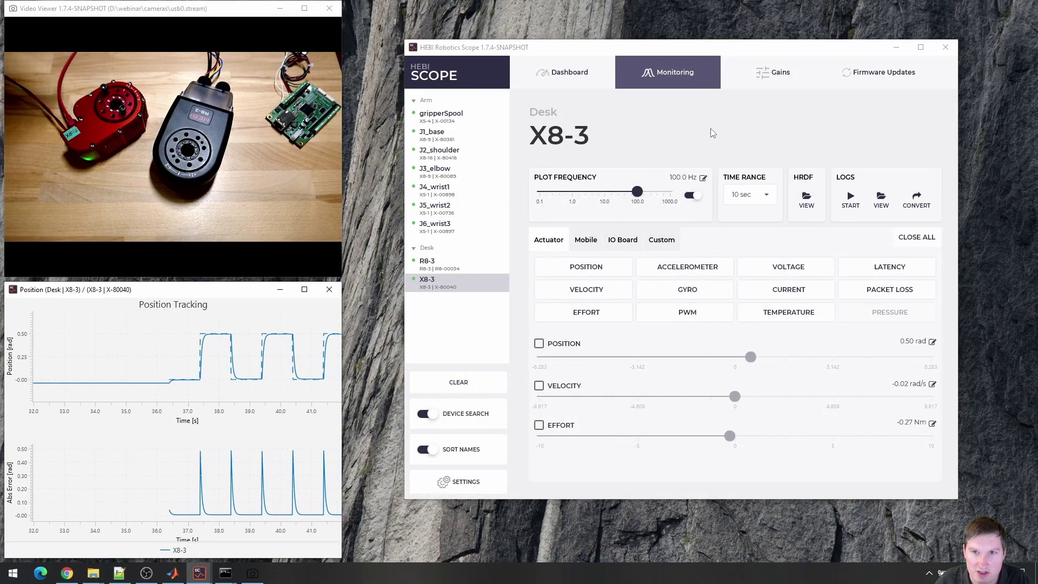
Step: Send X8-3 position P gains of 0.1, 10 and 100, then restore it to 1
left_click(766, 83)
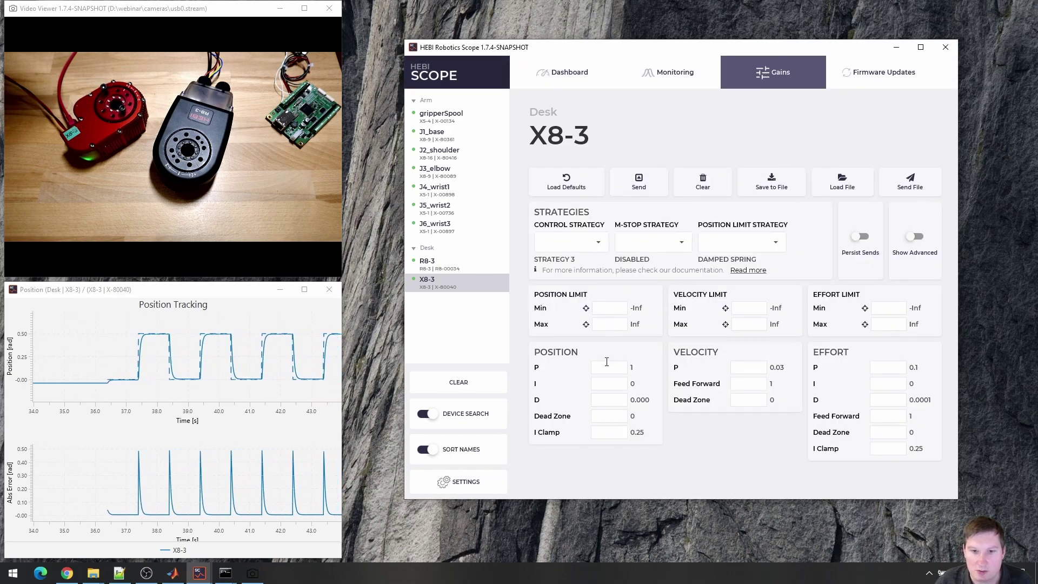
type("0")
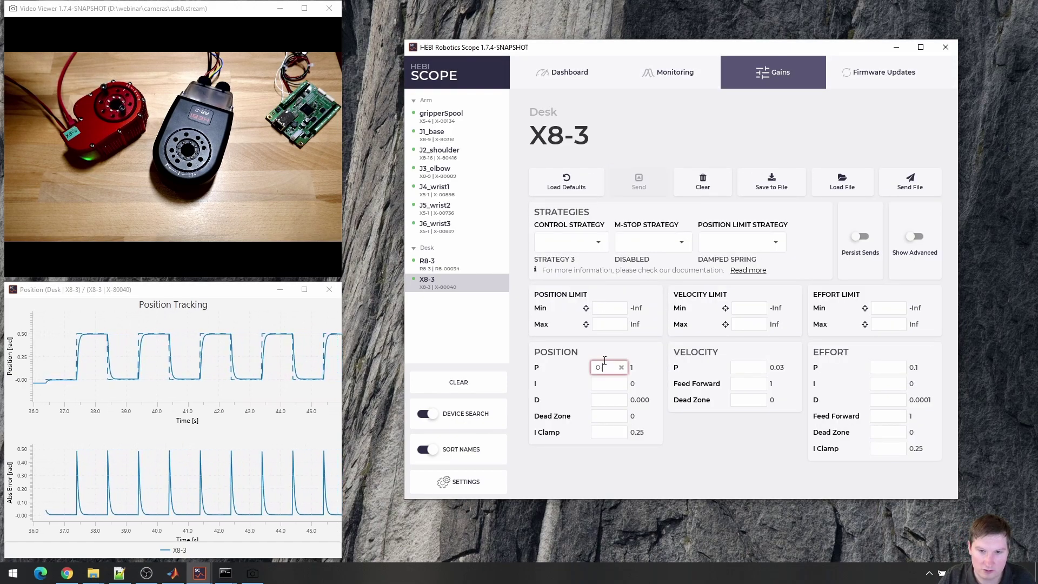
type(".1")
left_click(634, 185)
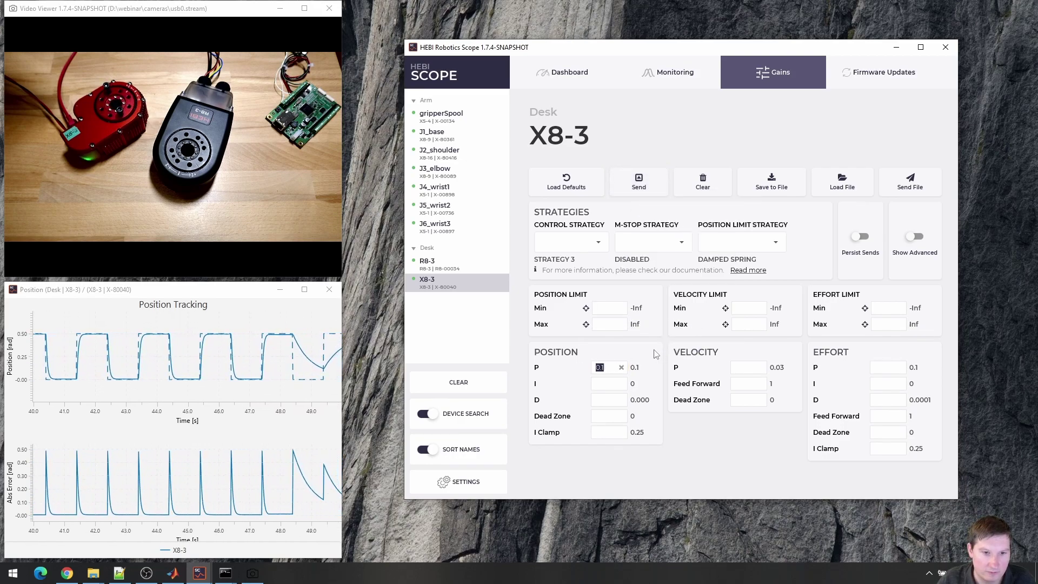
type("10")
left_click(639, 181)
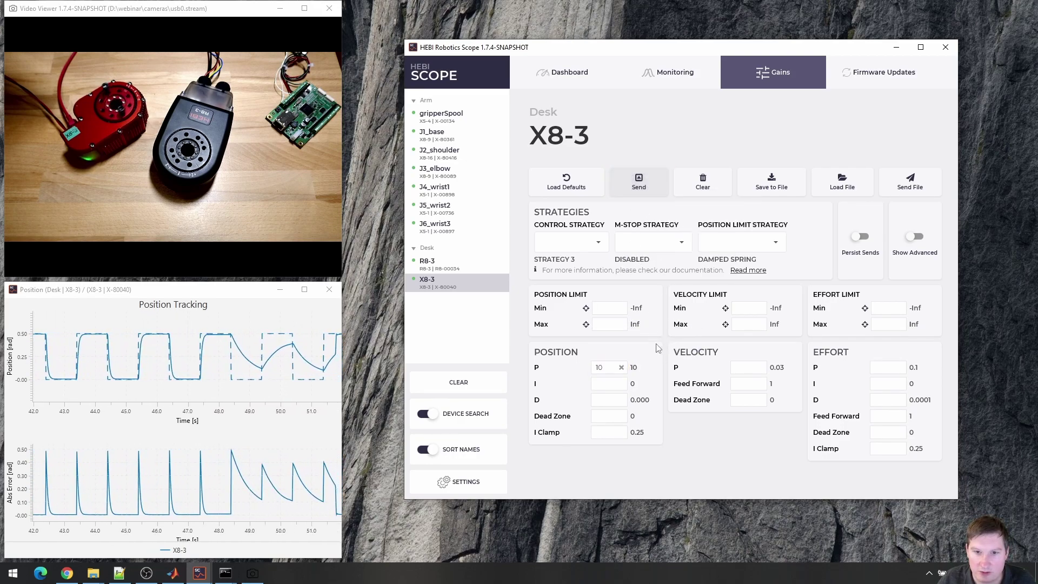
left_click(612, 368)
type("0")
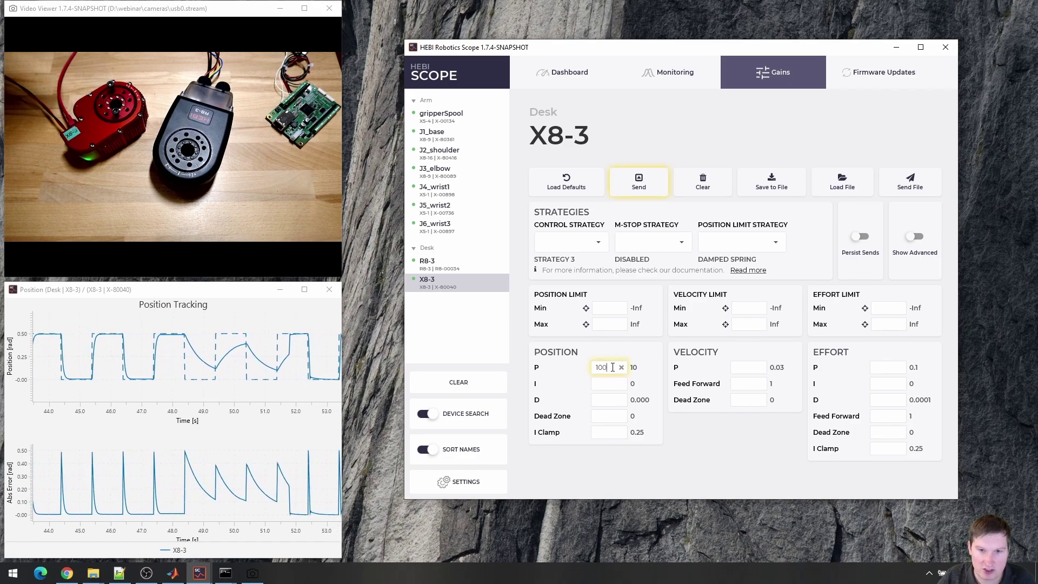
left_click(653, 180)
type("1")
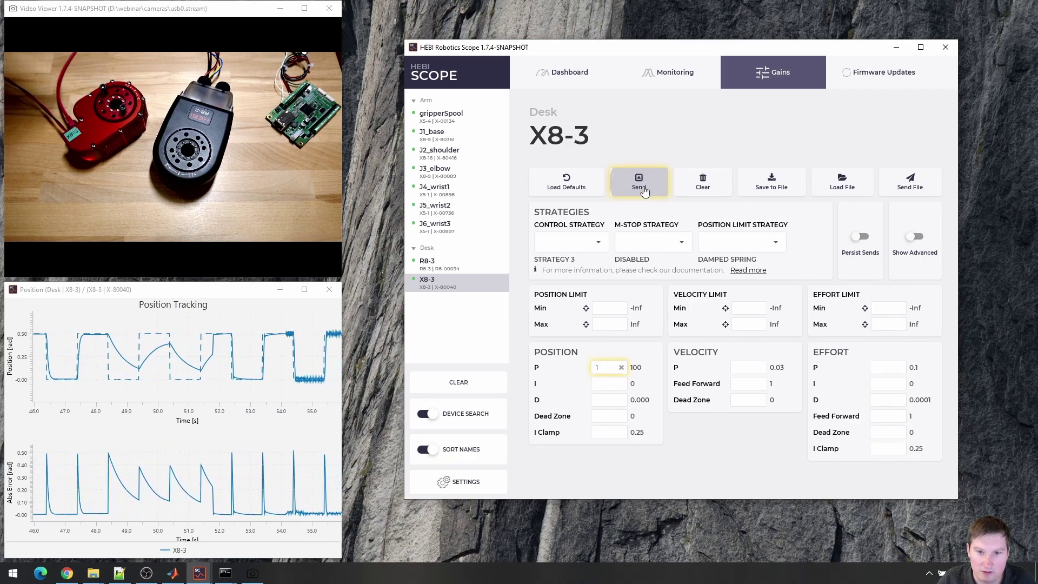
left_click(639, 182)
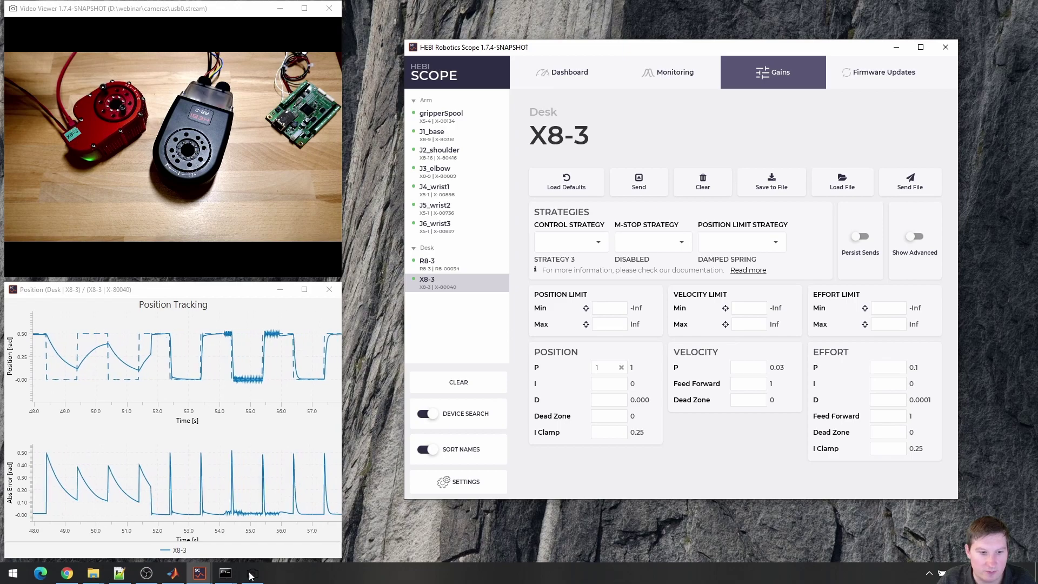
Step: Stop MATLAB's step-input loop with Ctrl+C, run clear all, and return to Scope
left_click(177, 580)
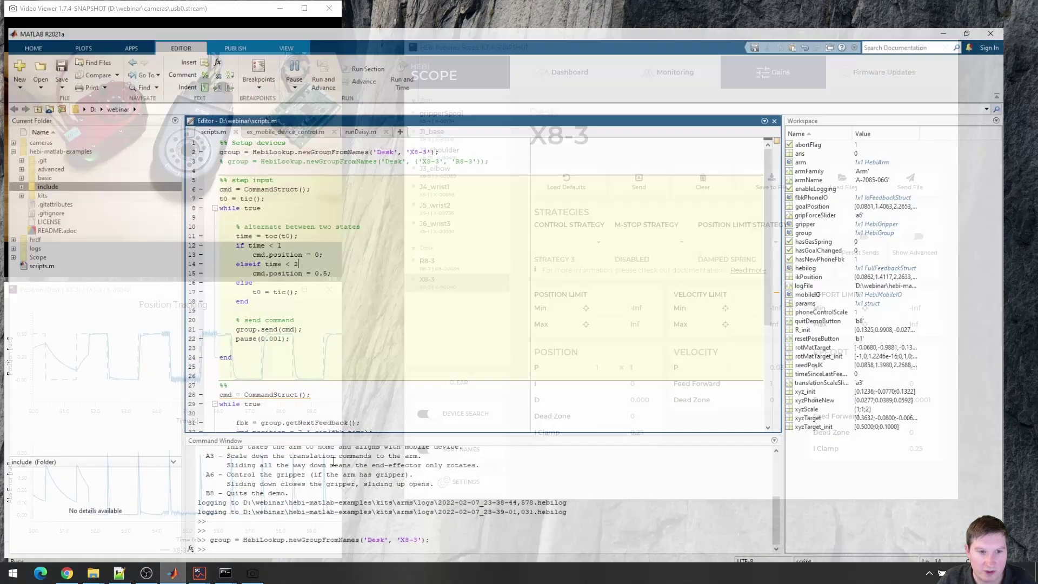
left_click(443, 477)
key("ctrl+c")
key("Return")
key("Return")
key("Return")
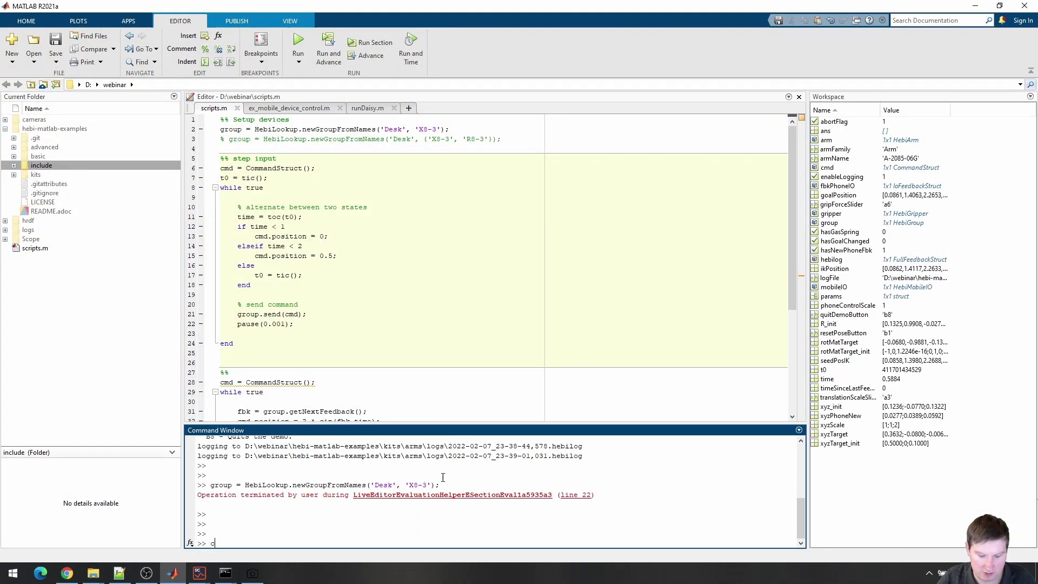
type("clear all")
key("Return")
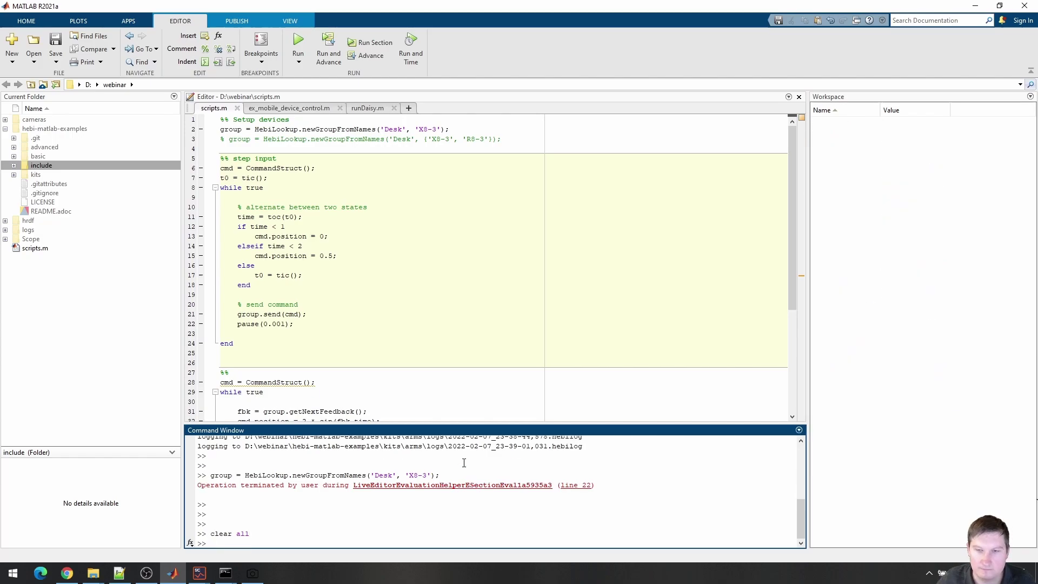
left_click(976, 5)
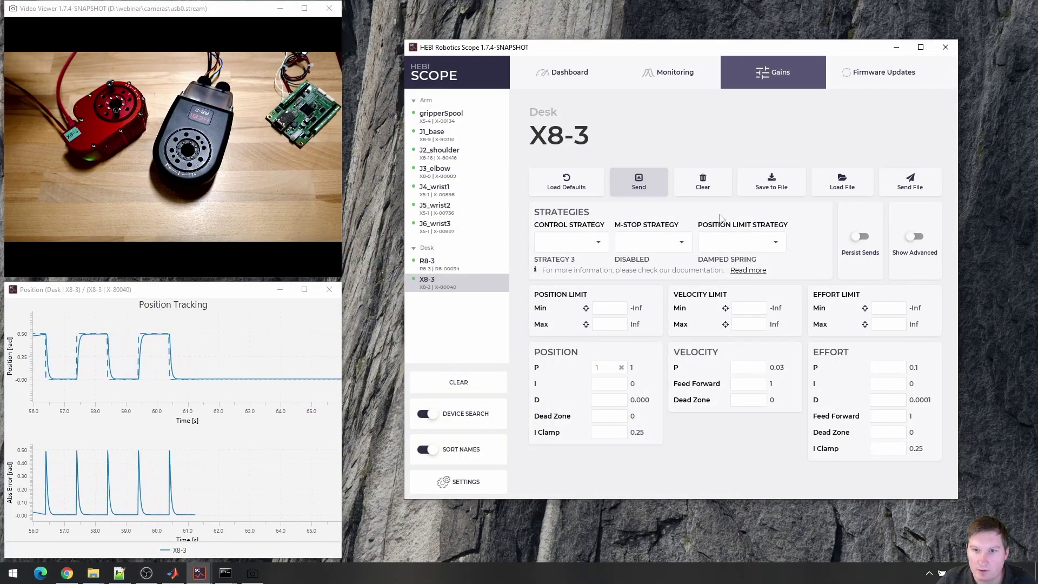
Step: Discard the pending gain entry, show R8-3's Mobile signals, and bring up the 3D orientation views
left_click(699, 180)
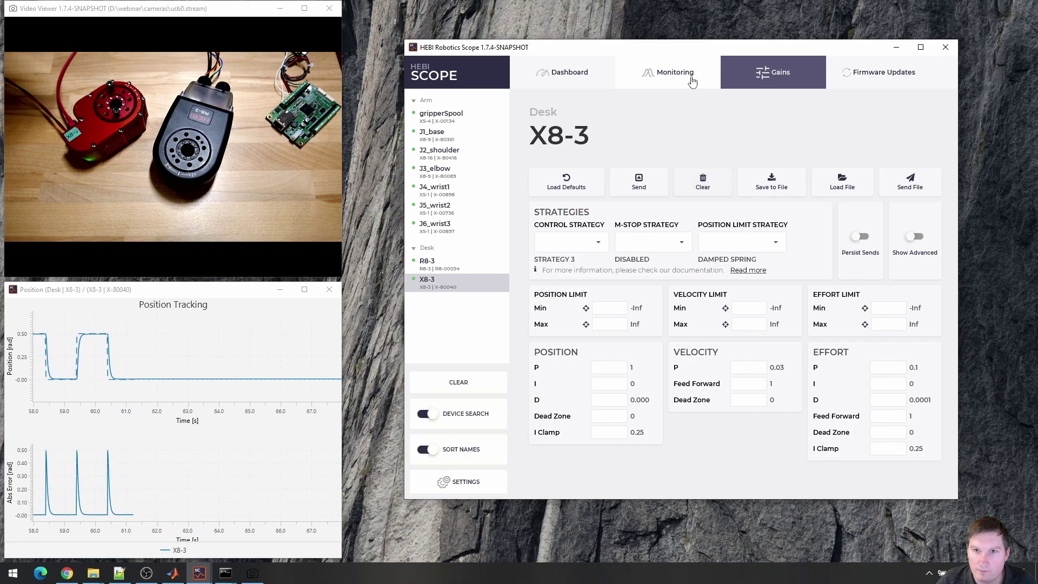
left_click(693, 80)
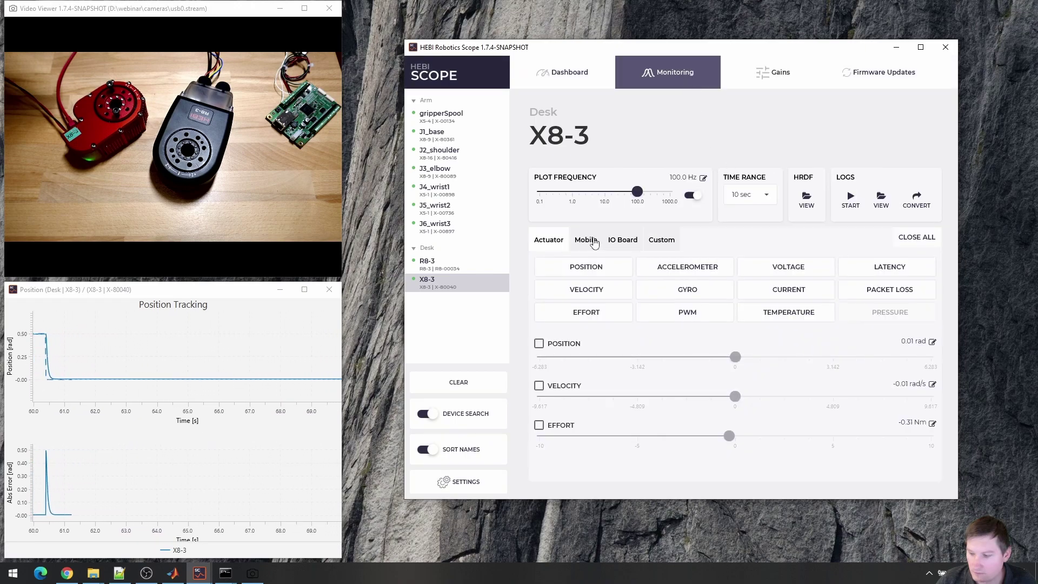
left_click(595, 244)
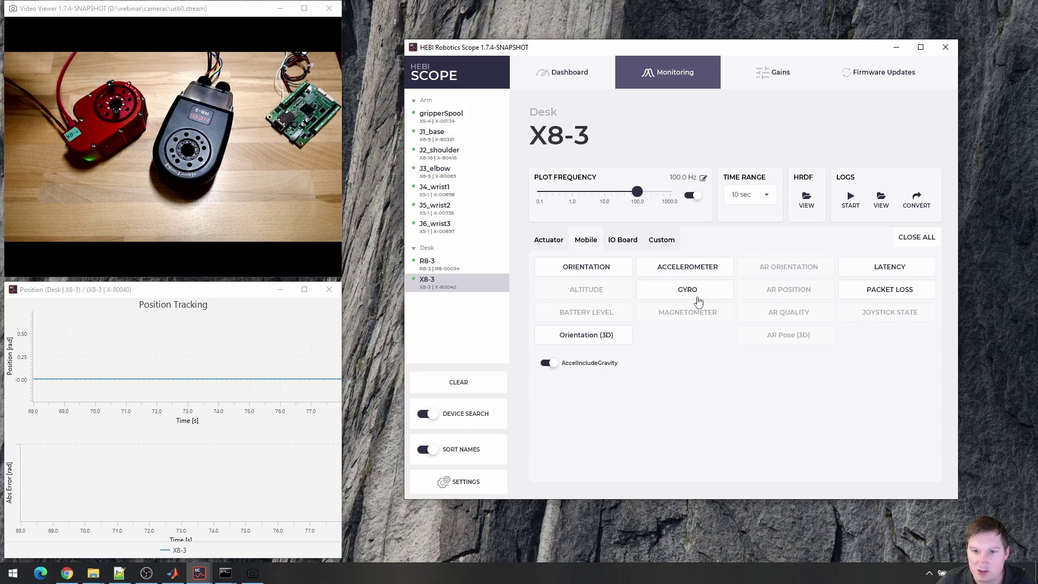
left_click(479, 273)
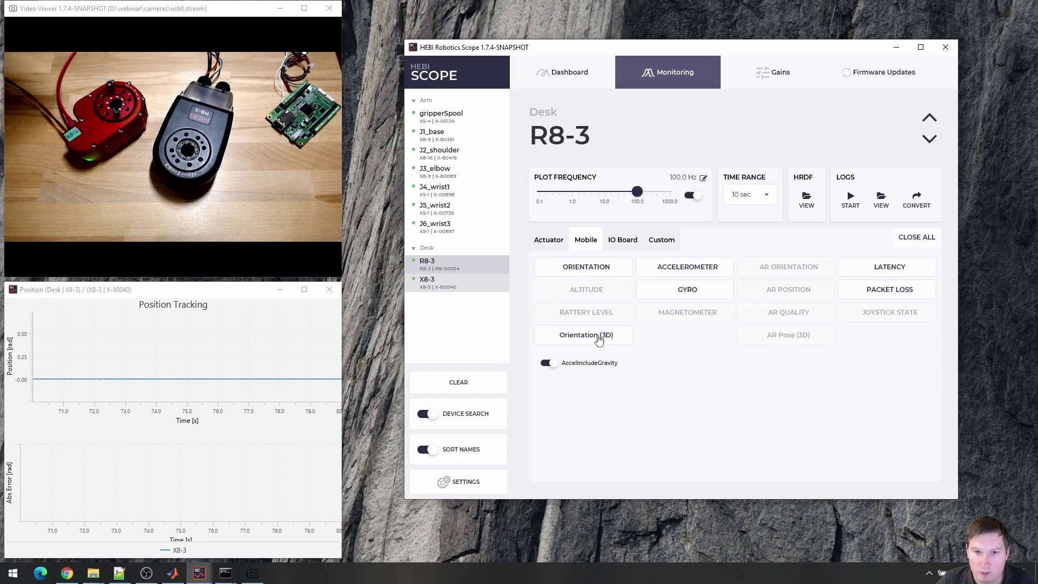
left_click(598, 336)
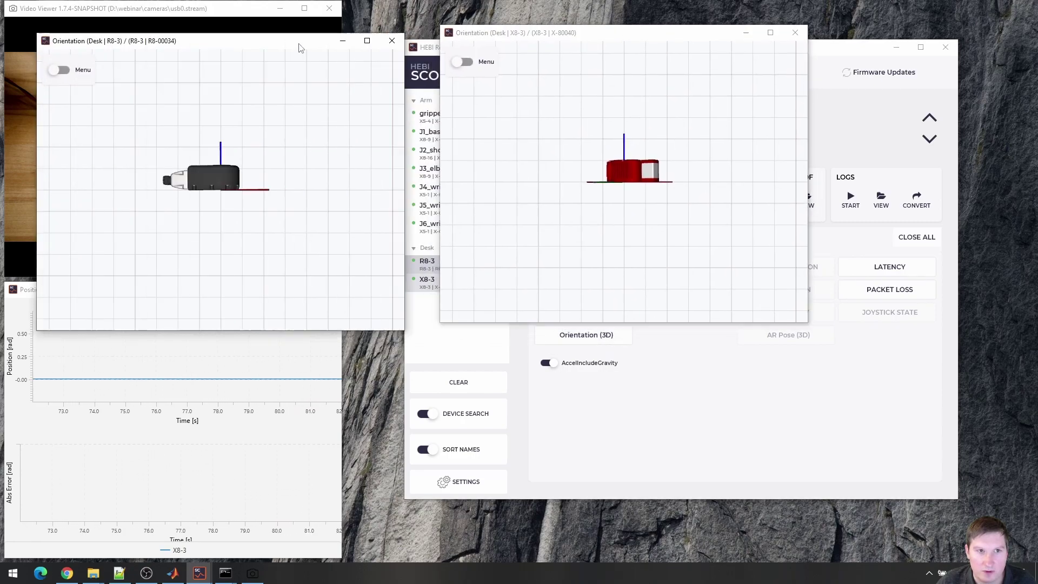
Step: Orbit the R8-3 and X8-3 orientation models into perspective, then close the X8-3 view
left_click_drag(301, 48, 366, 268)
mouse_move(310, 364)
left_mouse_down()
mouse_move(378, 398)
mouse_move(243, 451)
mouse_move(120, 371)
mouse_move(290, 352)
mouse_move(324, 373)
left_mouse_up()
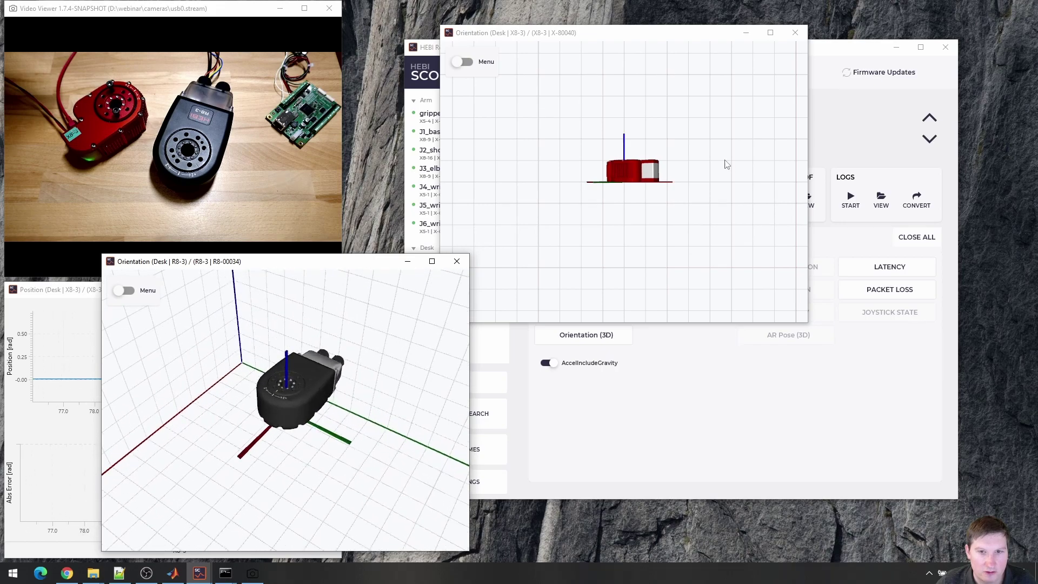
left_click_drag(728, 164, 593, 20)
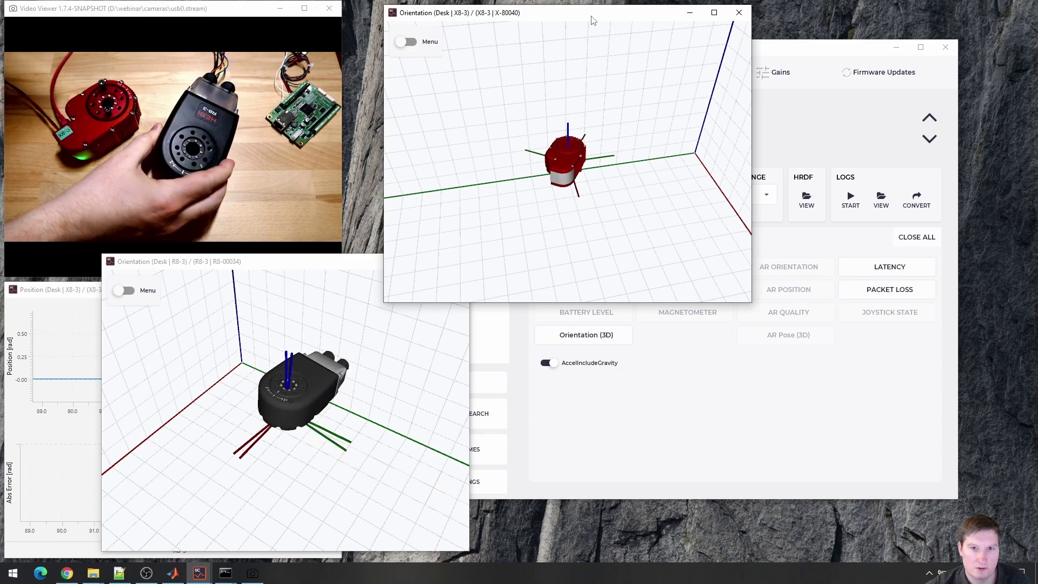
left_click(739, 12)
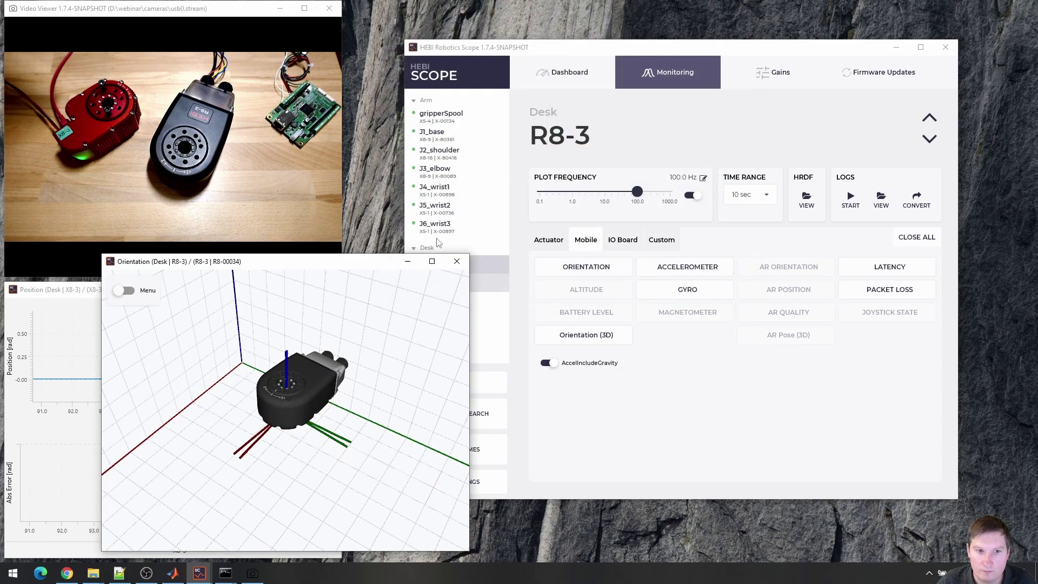
Step: Close the R8-3 orientation view and open the mobileIO phone's joystick state window
left_click(457, 261)
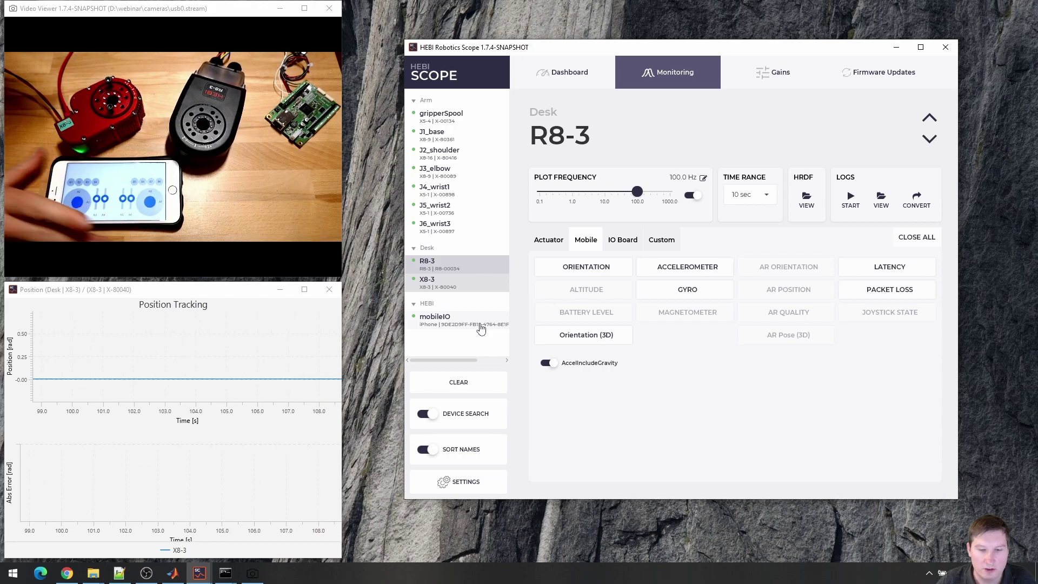
left_click(481, 329)
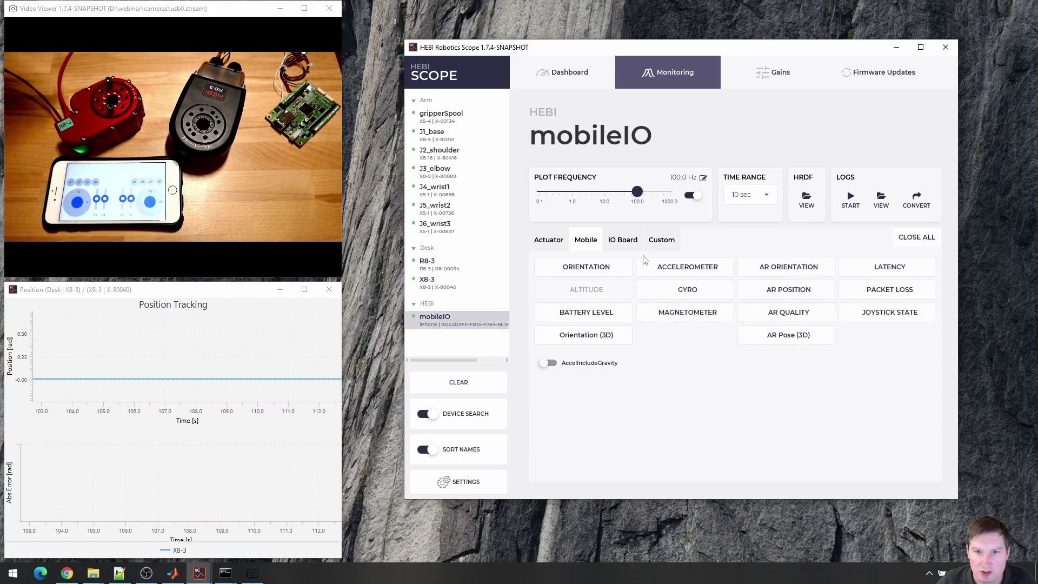
left_click(898, 323)
left_click_drag(164, 64, 476, 27)
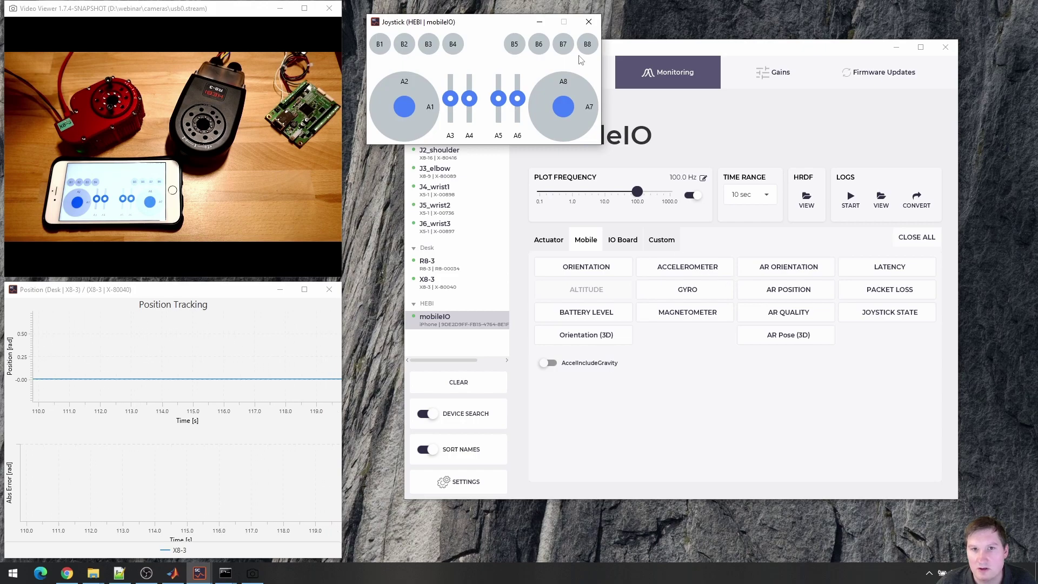
left_click_drag(503, 28, 485, 14)
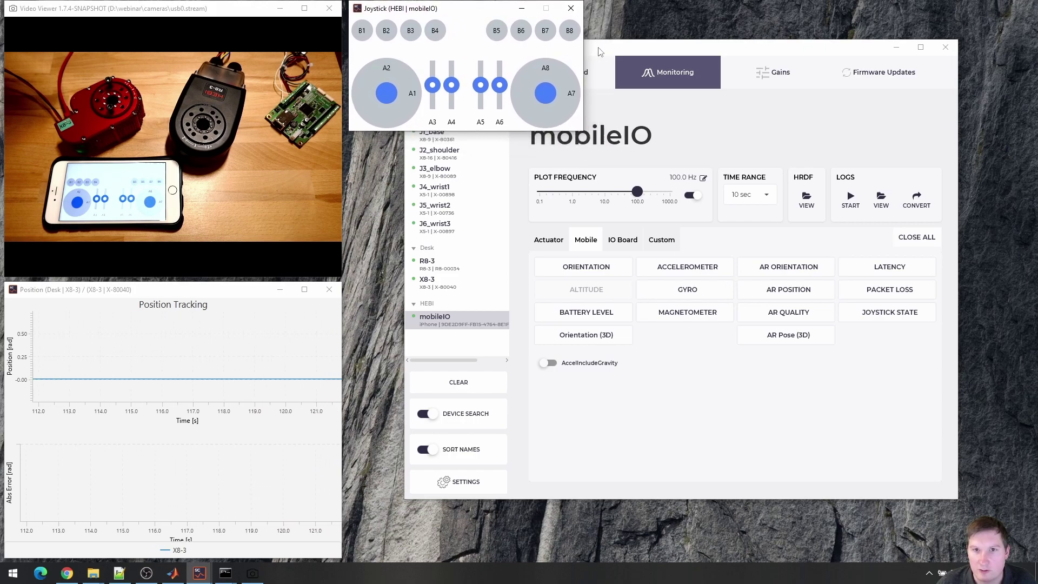
left_click_drag(605, 51, 658, 99)
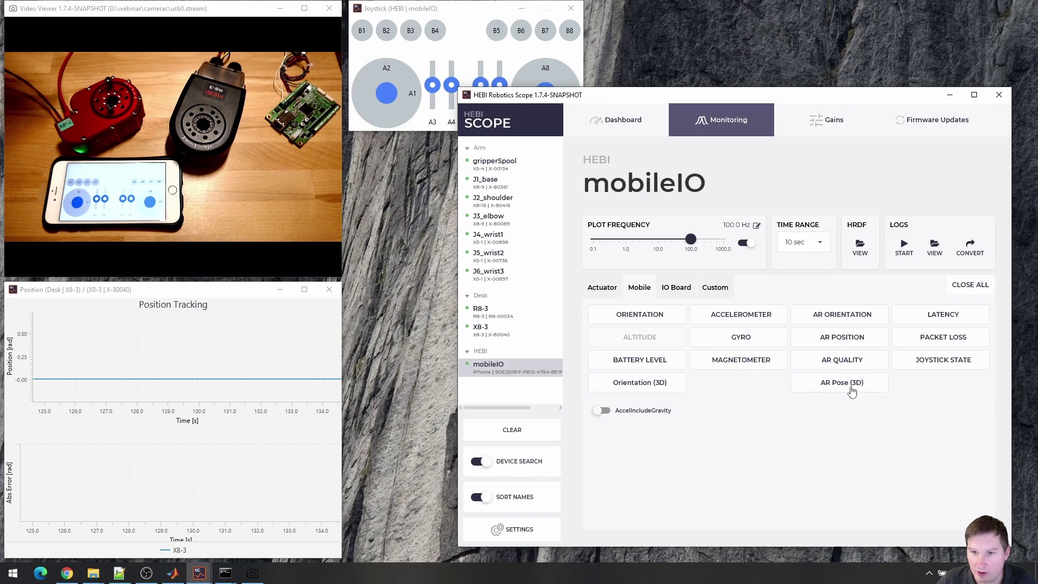
Step: Open the mobileIO AR Pose 3D view and orbit around the phone and its trail
left_click(852, 389)
left_click_drag(297, 76, 588, 211)
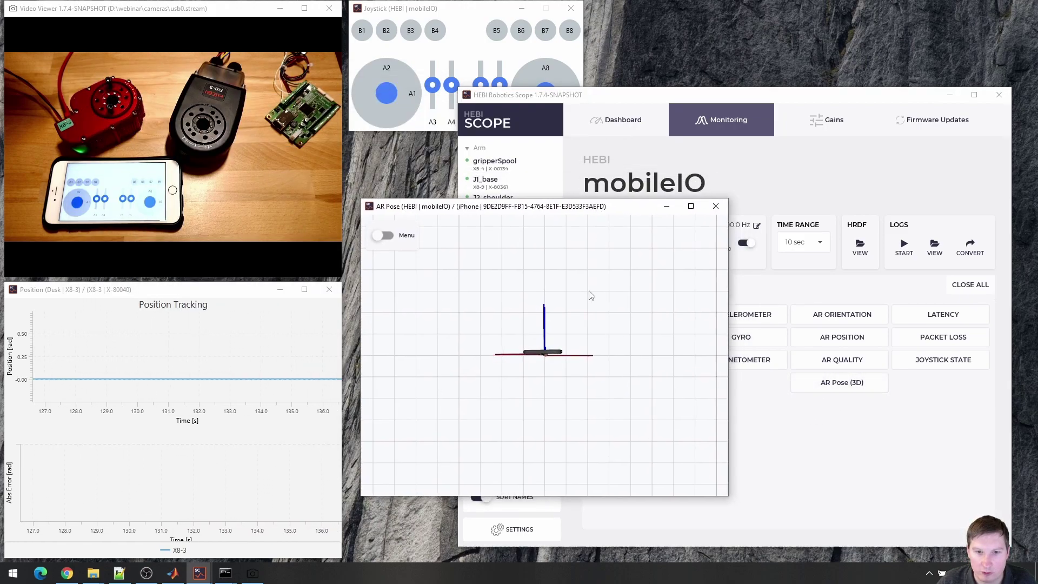
left_click_drag(591, 295, 589, 342)
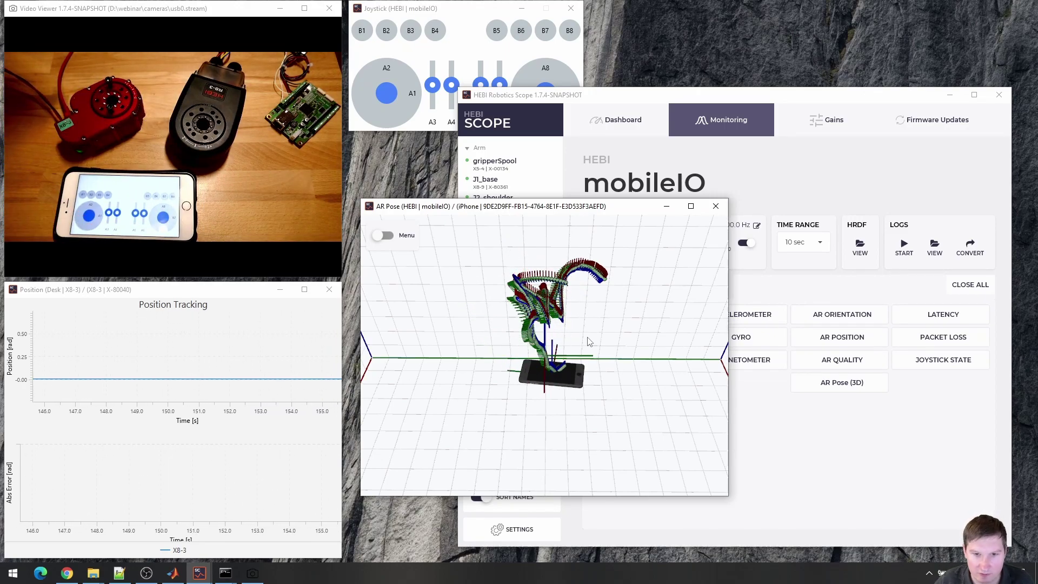
left_click_drag(587, 343, 649, 348)
scroll(651, 352, "up", 3)
scroll(638, 314, "down", 3)
mouse_move(625, 276)
left_mouse_down()
mouse_move(628, 266)
mouse_move(634, 276)
left_mouse_up()
Step: Turn Path off in the AR Pose view's menu and move the window to the lower left
left_click(383, 235)
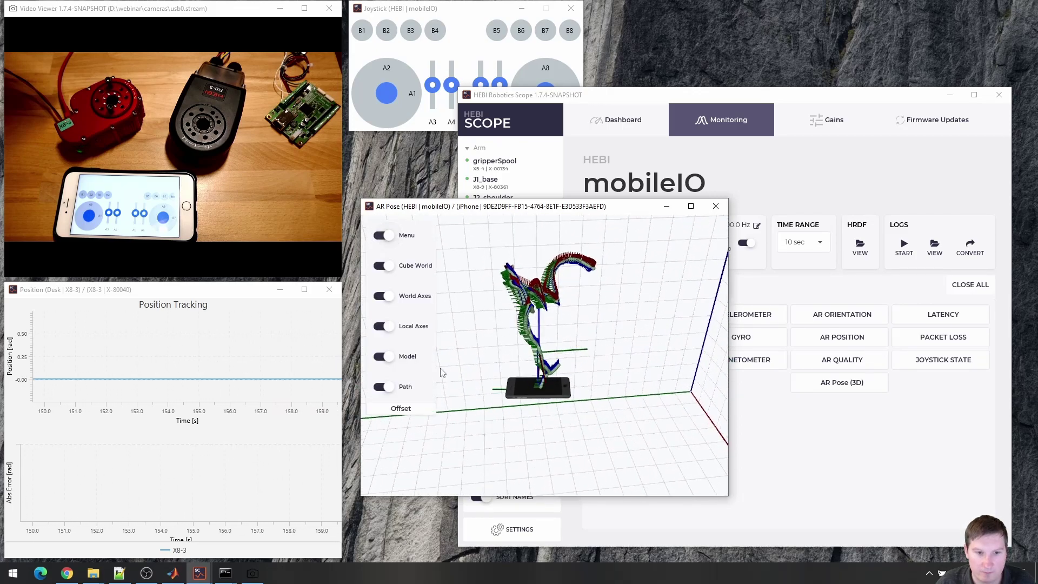
left_click(399, 383)
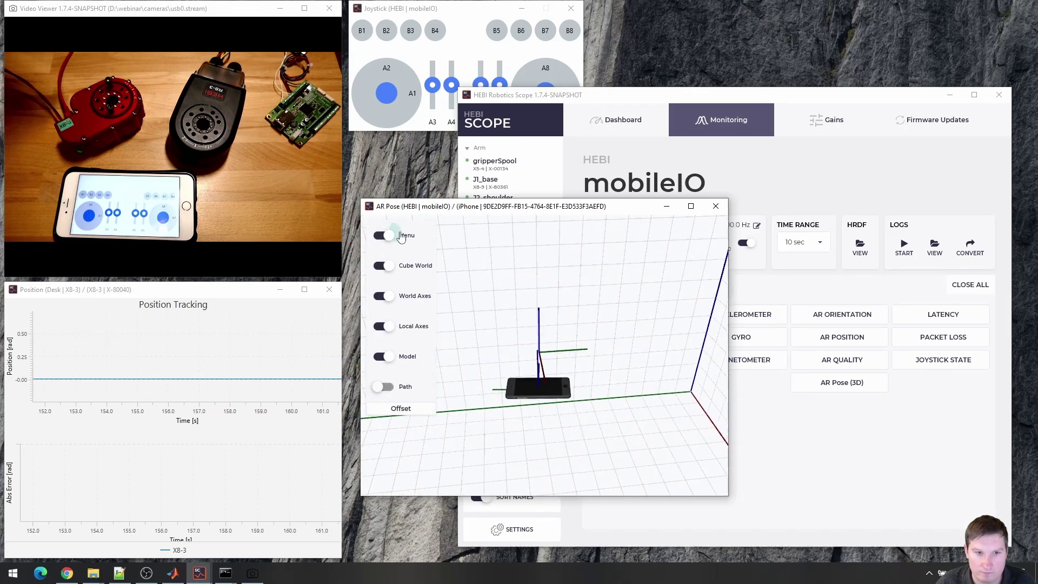
left_click(394, 235)
left_click_drag(440, 210, 214, 293)
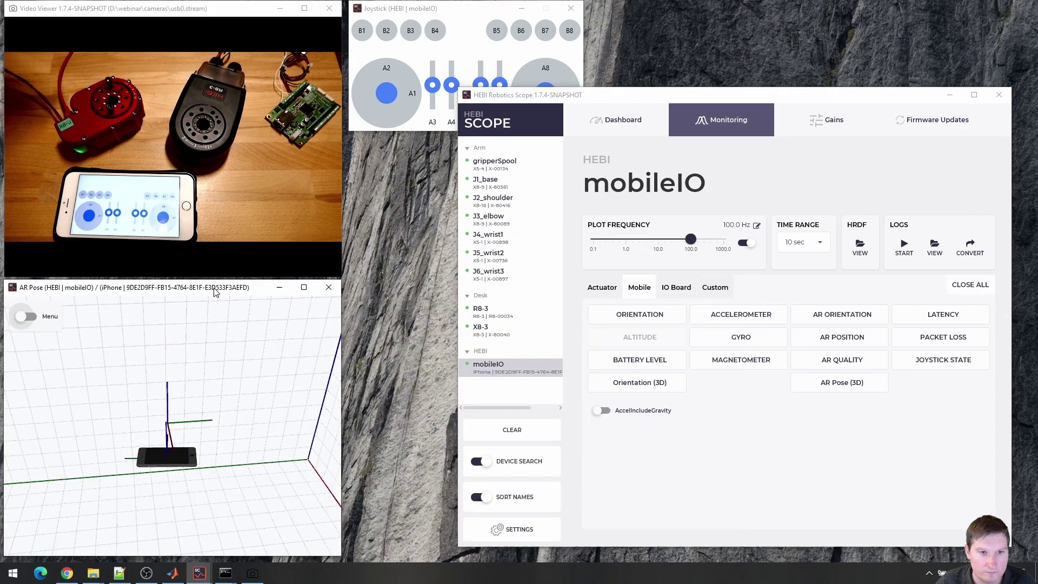
Step: Select modules J1_base through J6_wrist3 and open the A-2085-06.hrdf arm model in 3D
left_click(509, 183)
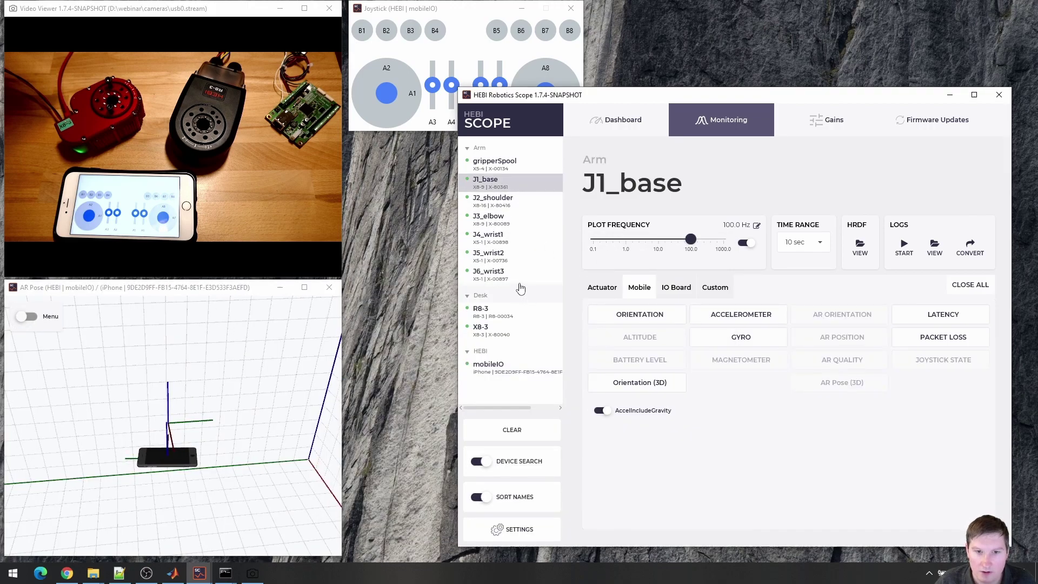
left_click(522, 283, "shift")
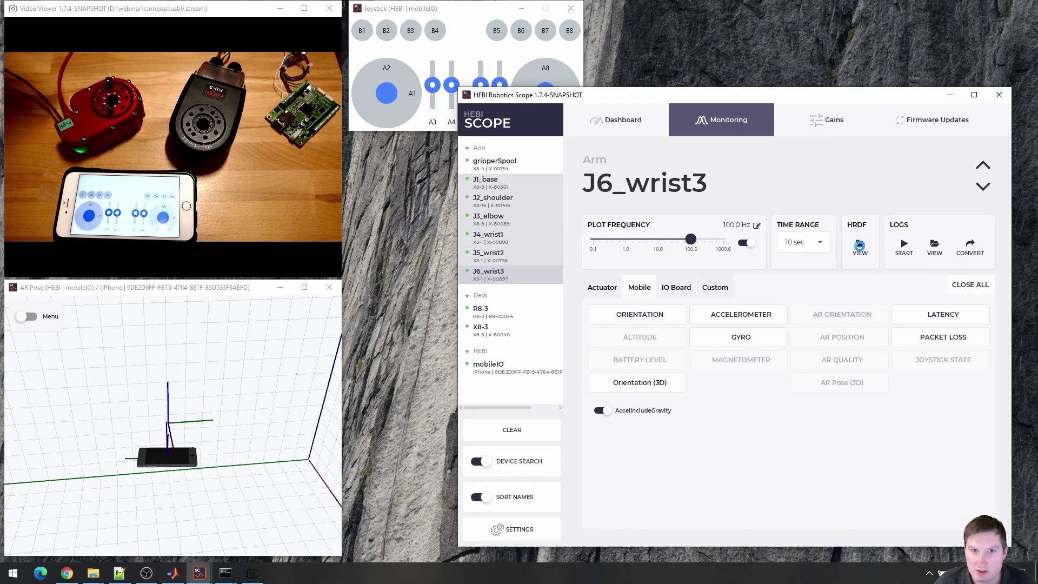
left_click(860, 245)
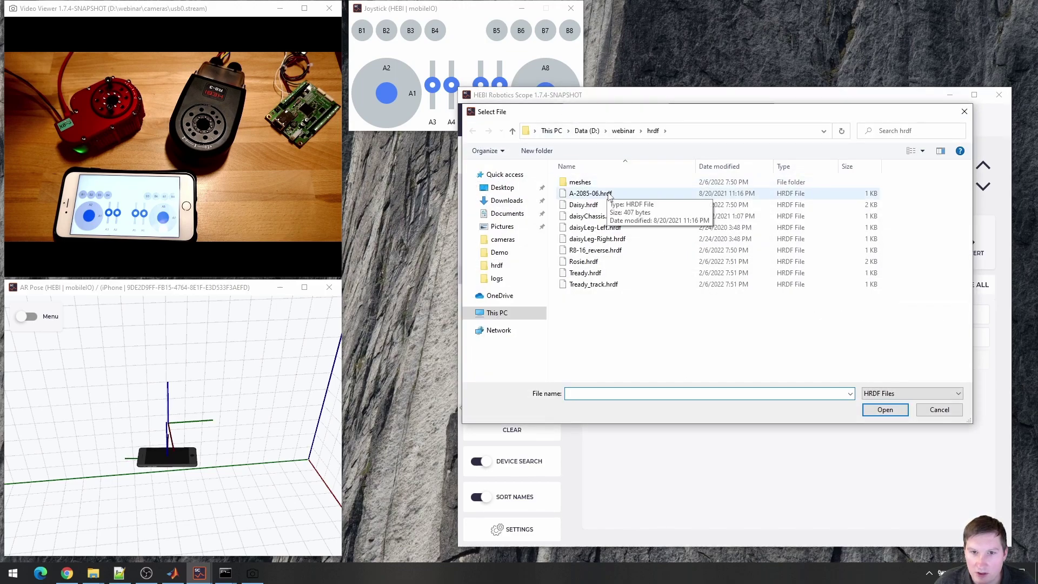
double_click(609, 196)
left_click_drag(330, 84, 595, 282)
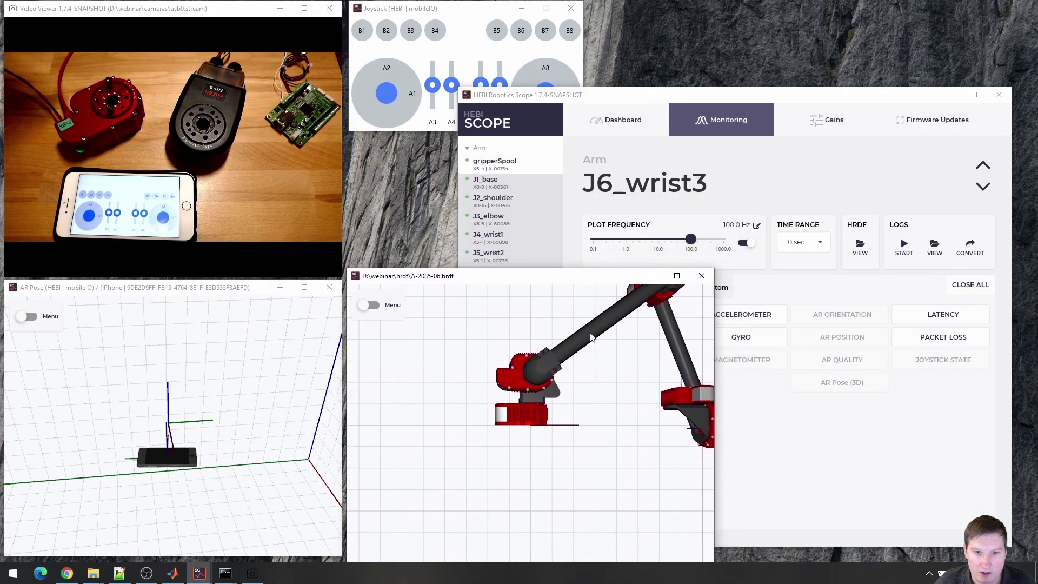
Step: Open the ipcam80 camera stream and arrange it beside the arm model window
left_click(227, 339)
left_click(407, 282)
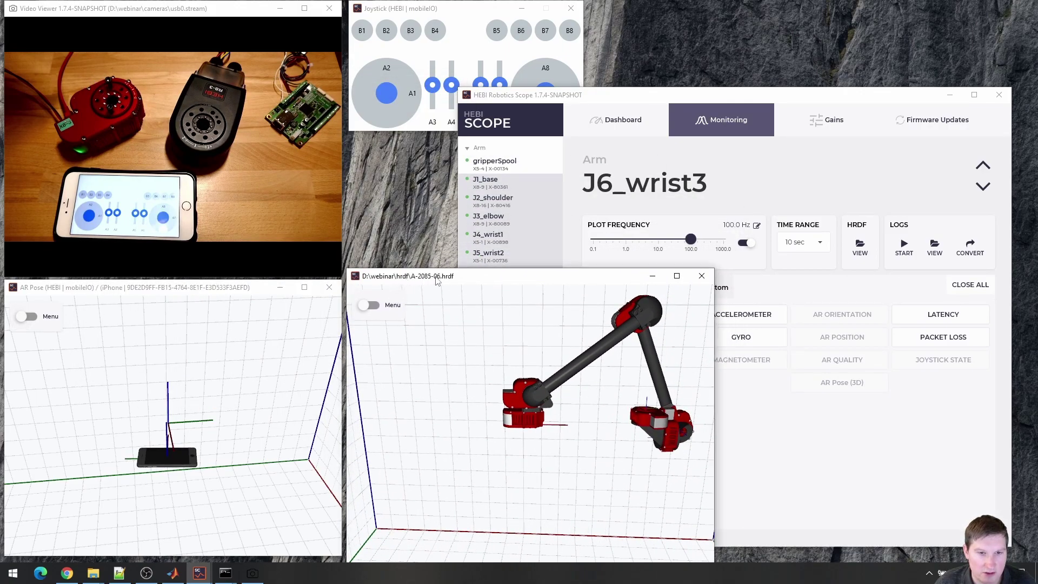
left_click_drag(437, 280, 509, 297)
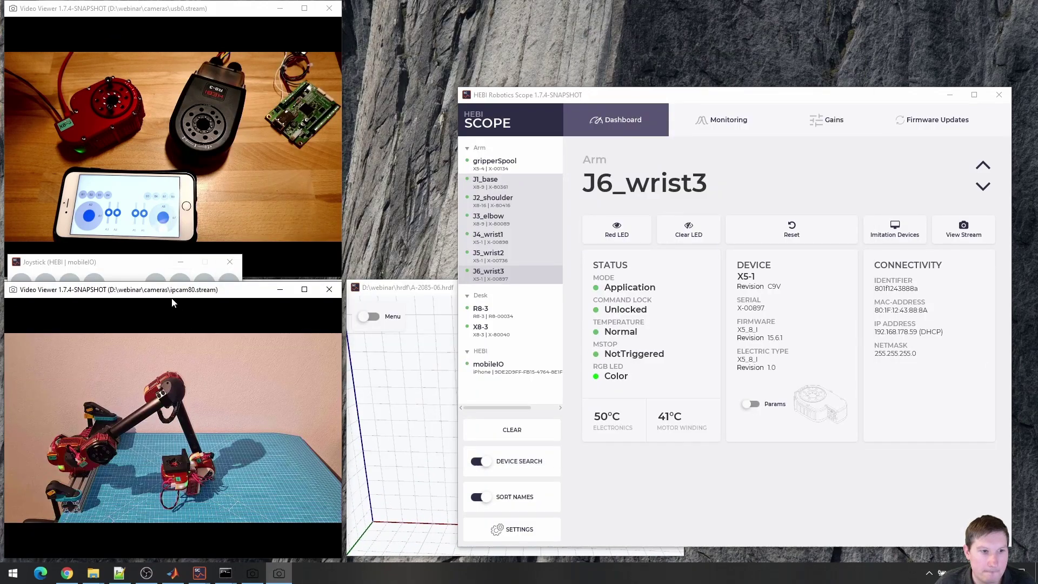
left_click_drag(182, 292, 470, 27)
left_click_drag(503, 20, 513, 18)
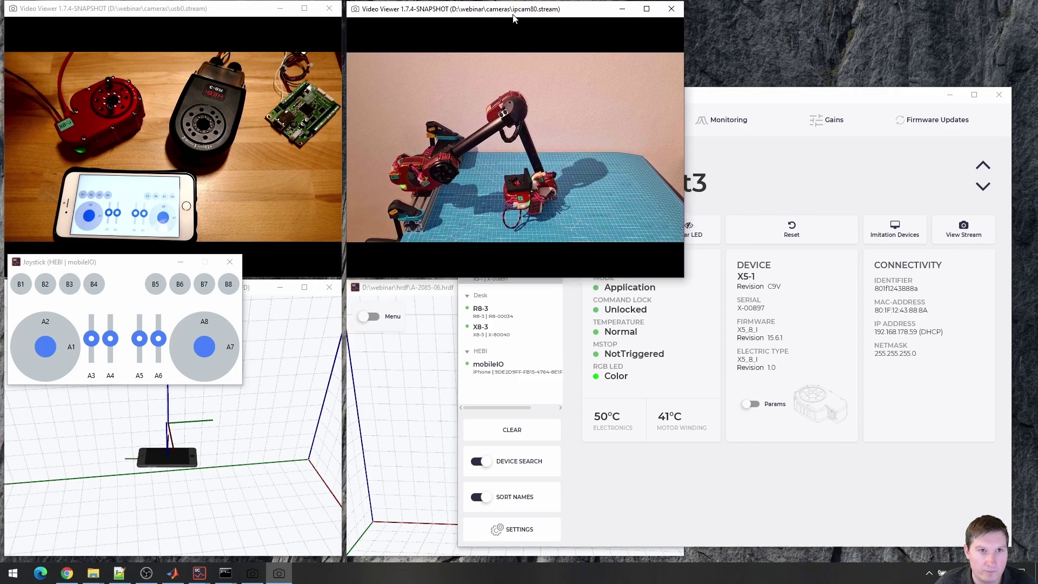
left_click(439, 332)
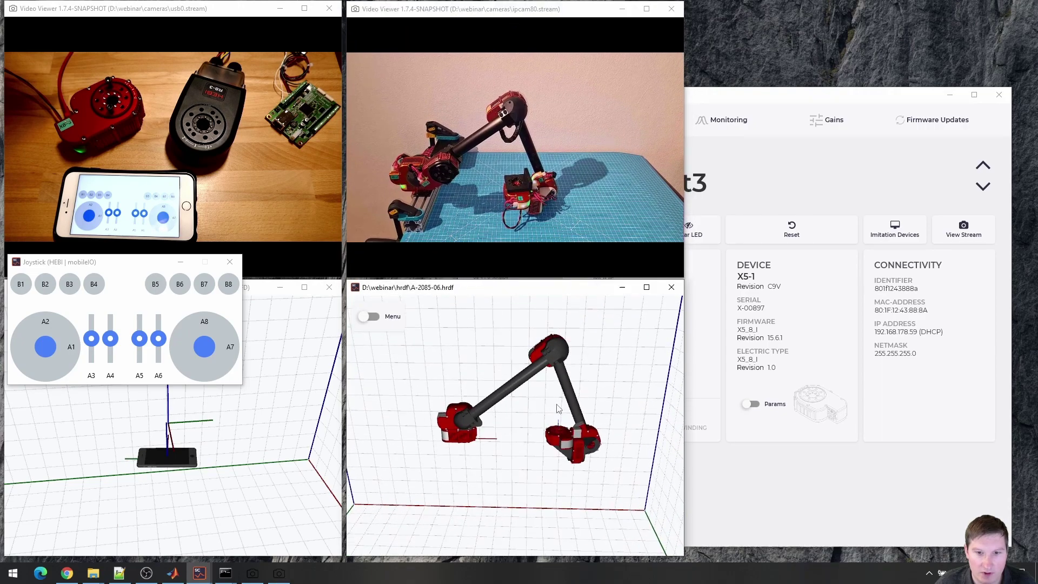
left_click_drag(754, 95, 942, 78)
Step: Rotate J5_wrist2 to about -2.06 rad using the Actuator tab's Position slider
left_click(796, 238)
left_click(966, 104)
left_click(833, 274)
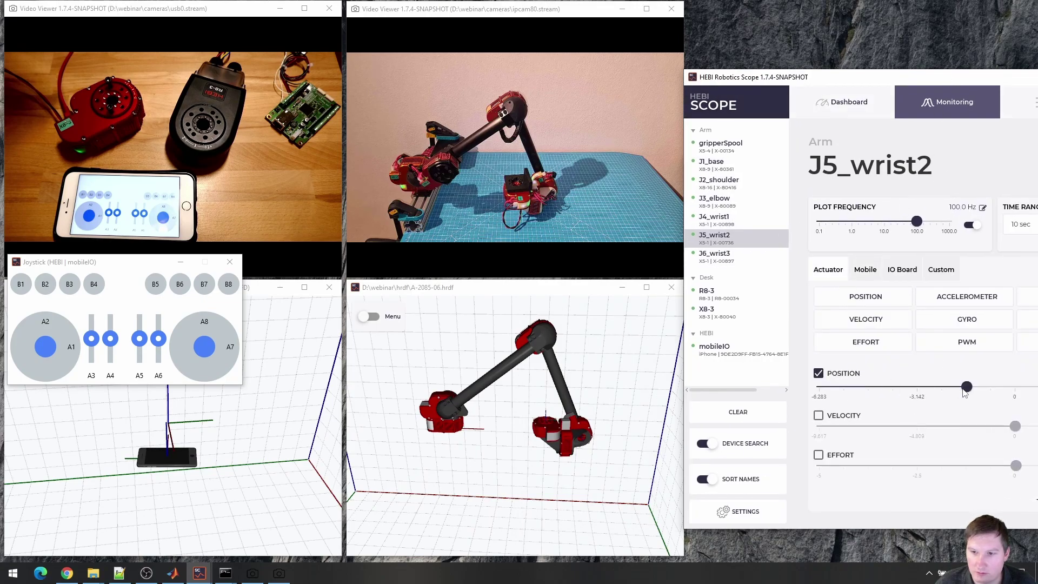
left_click_drag(965, 393, 953, 391)
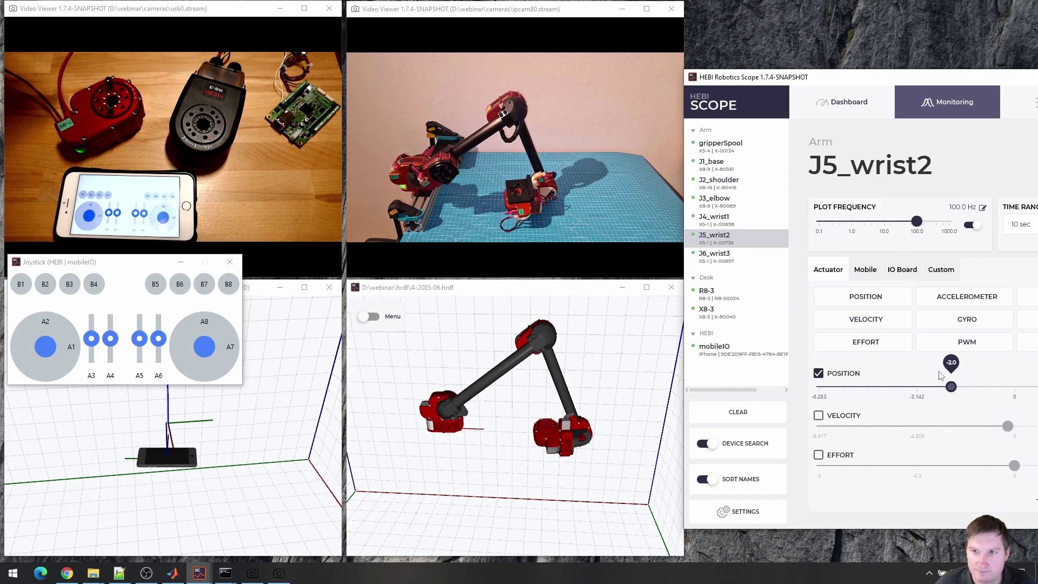
left_click_drag(913, 97, 739, 104)
left_click(446, 353)
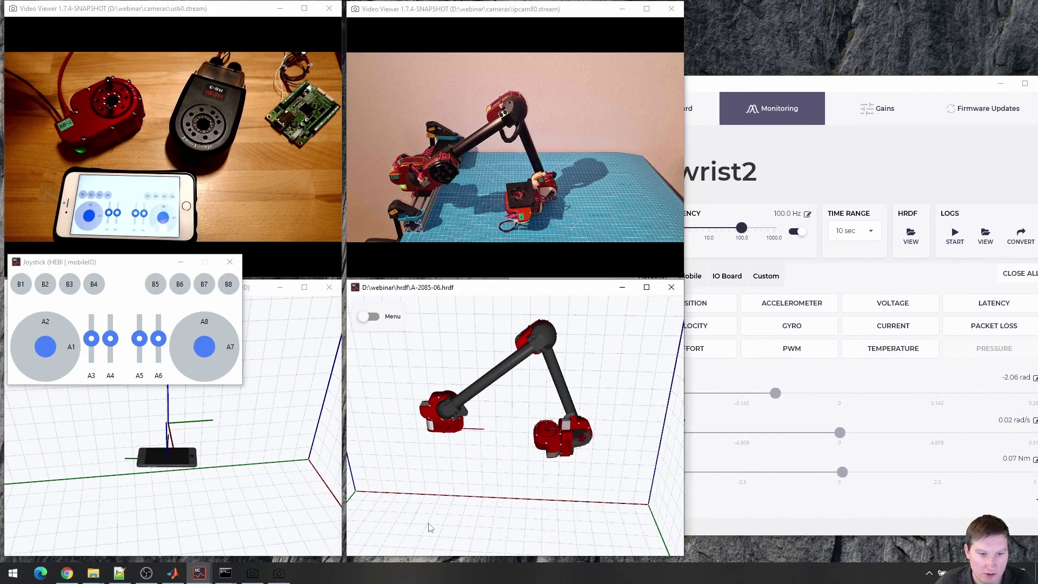
left_click(183, 574)
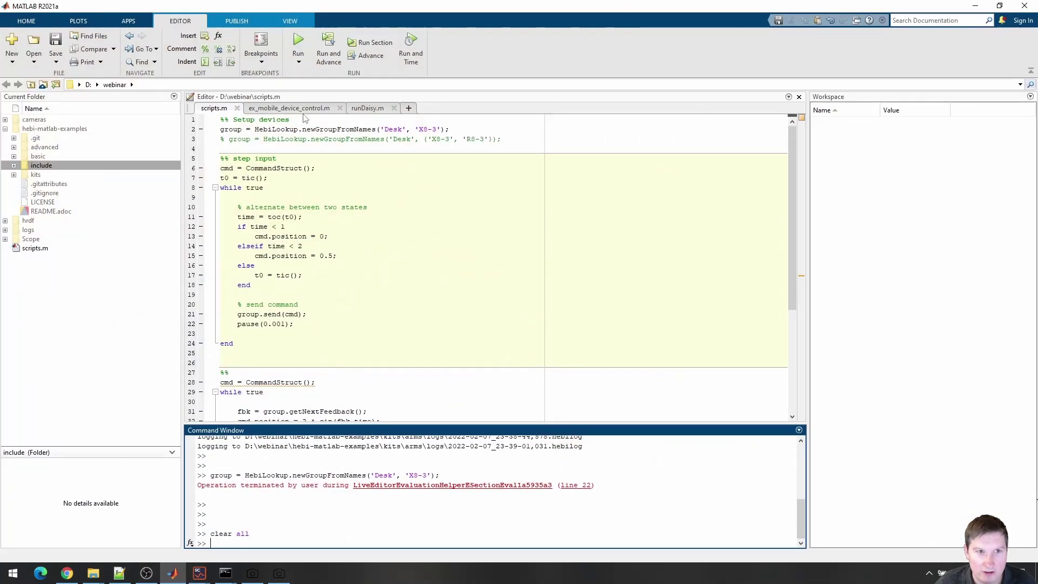
Step: Run the ex_mobile_device_control.m script from the editor, then minimize MATLAB
left_click(304, 109)
left_click(414, 266)
scroll(444, 285, "down", 4)
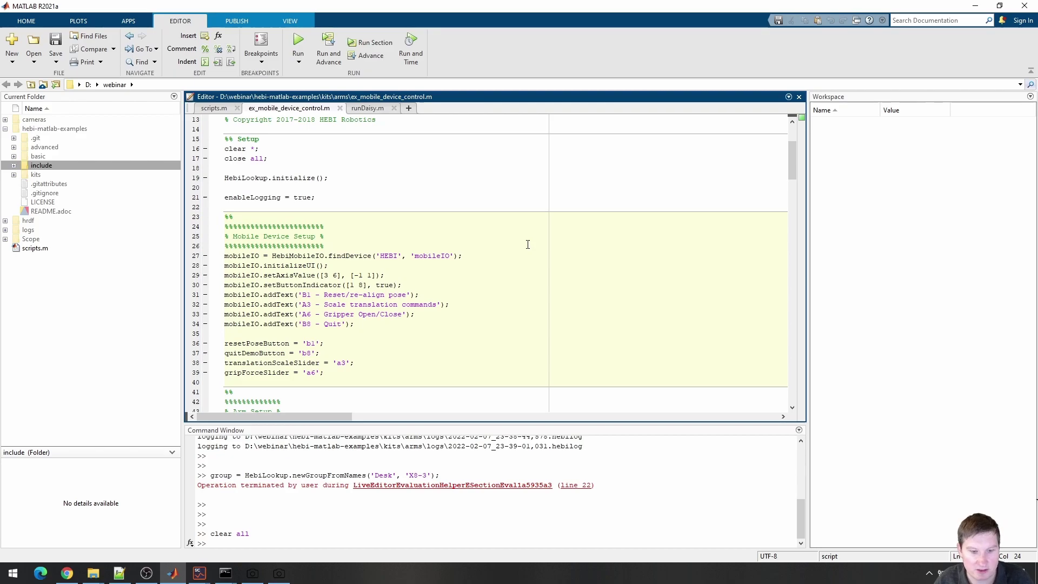
left_click(298, 43)
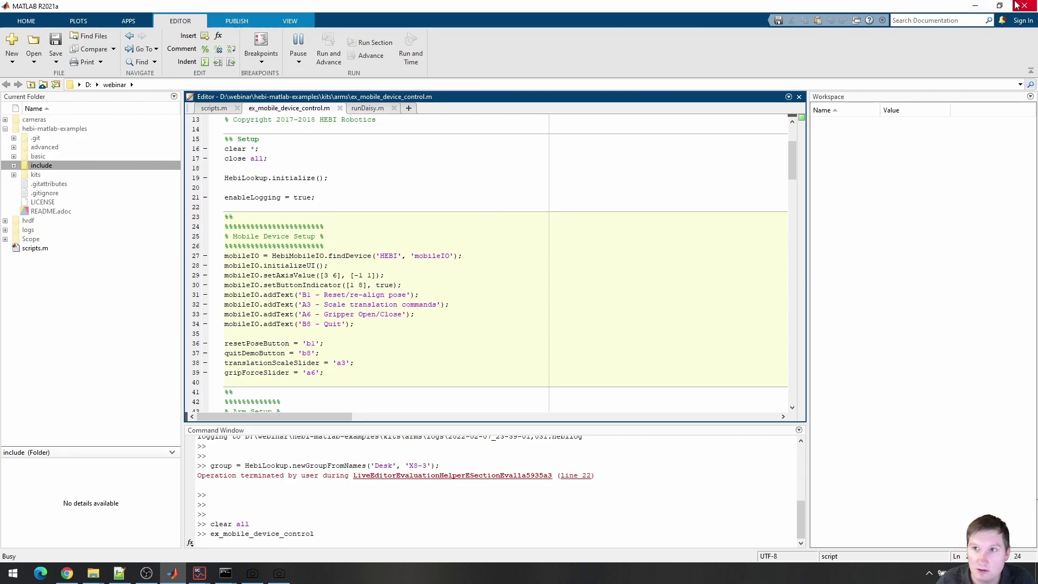
left_click(983, 6)
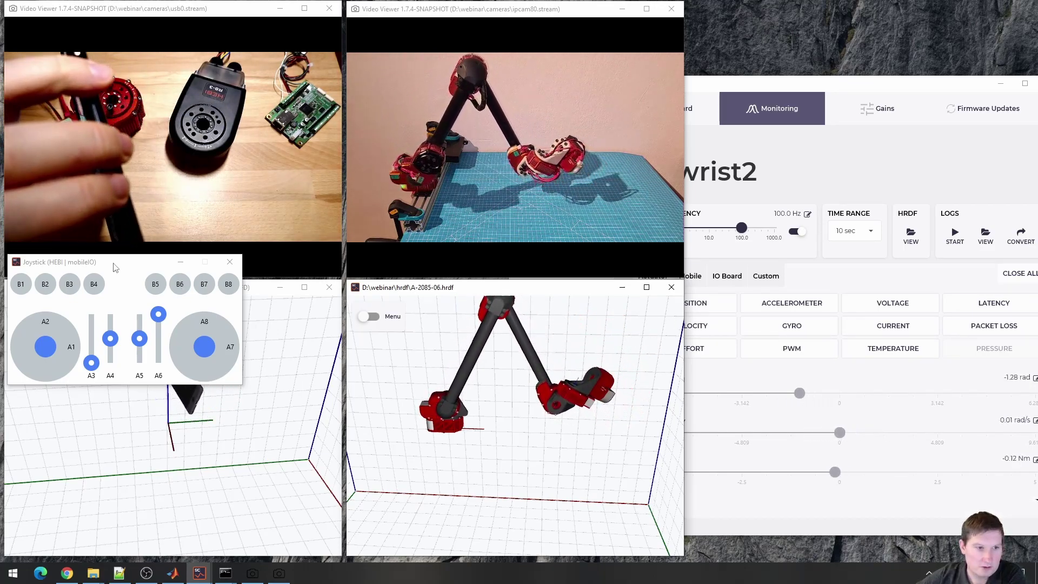
Step: Raise the joystick window and orbit the arm's HRDF 3-D model to another angle
left_click_drag(115, 268, 118, 202)
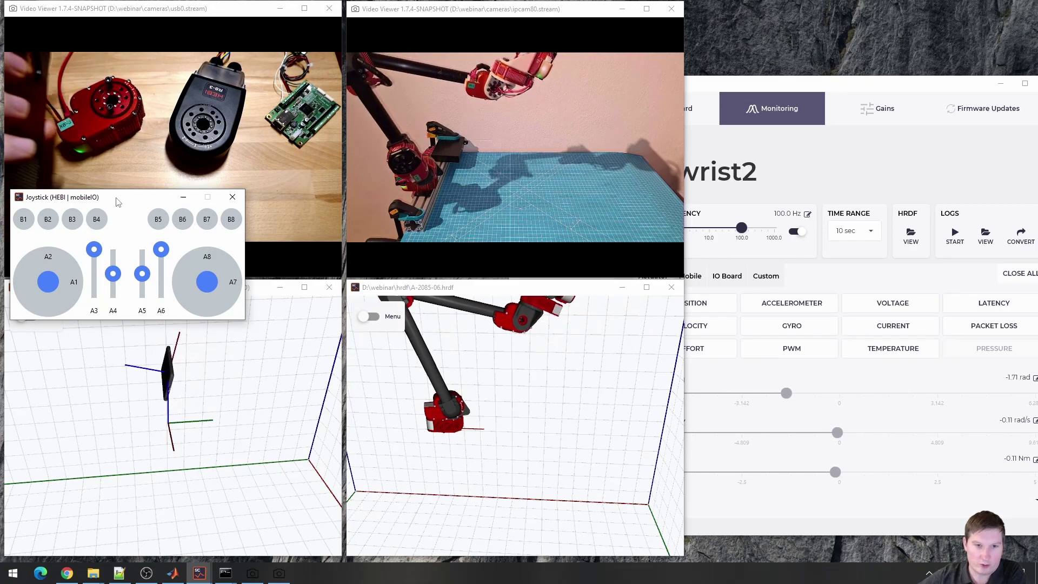
left_click_drag(487, 436, 490, 443)
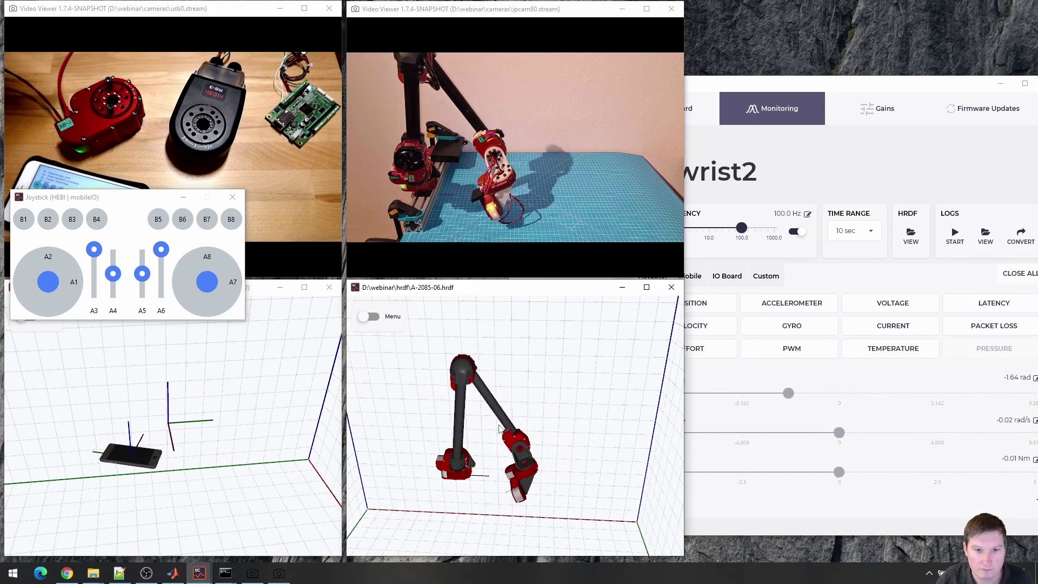
Step: Collapse the Arm device group, show the Dashboard, and open the Imitation Devices window
left_click_drag(144, 201, 188, 223)
left_click(655, 171)
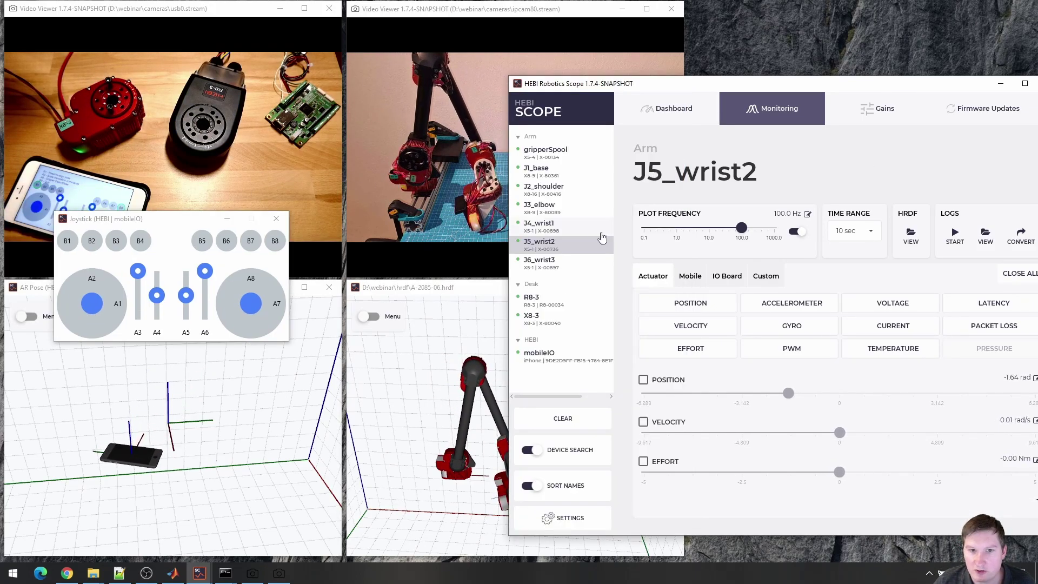
left_click(567, 171)
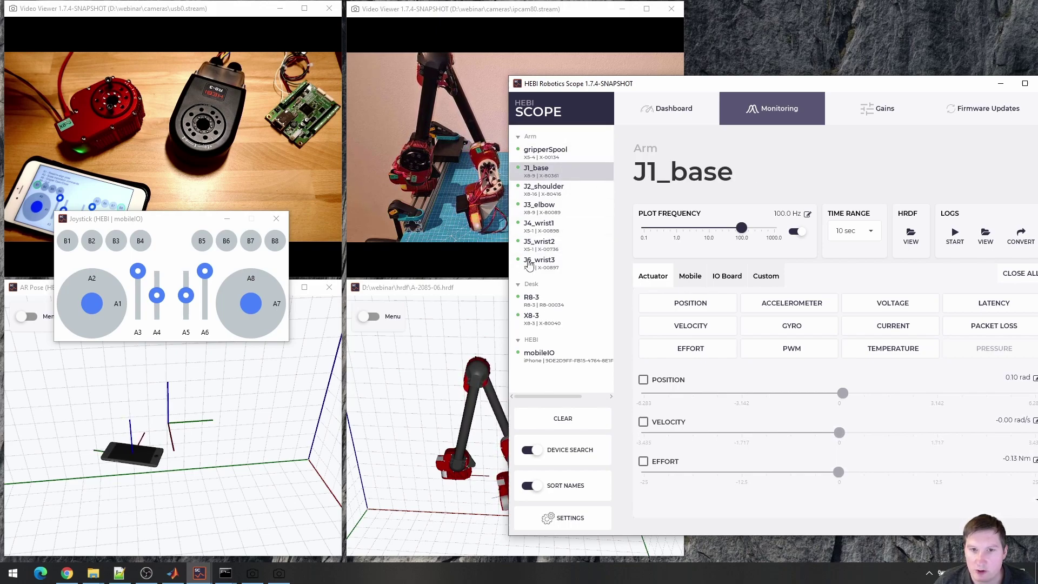
left_click(559, 139)
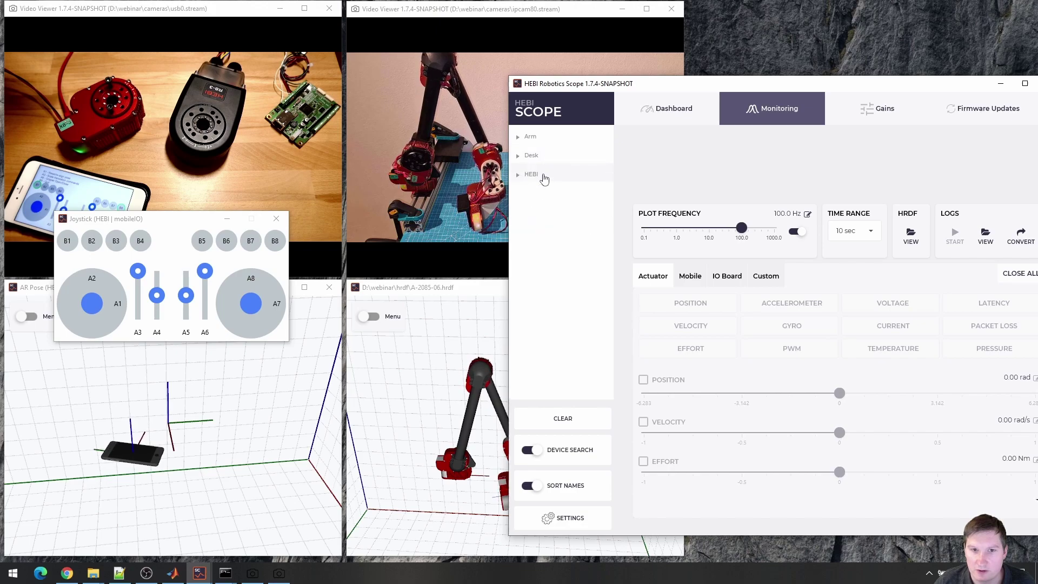
left_click(679, 117)
left_click_drag(675, 86, 554, 77)
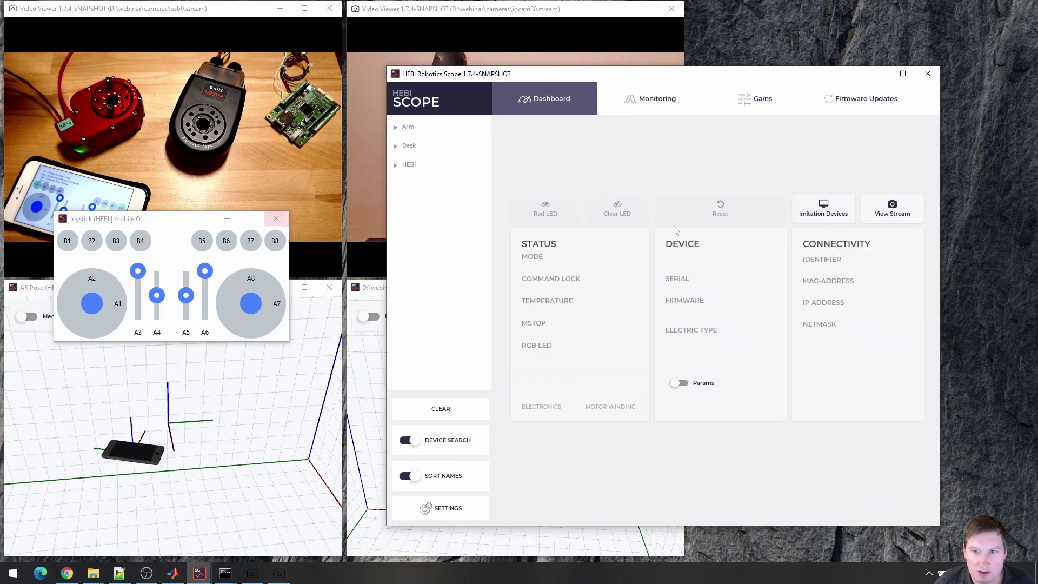
left_click(843, 217)
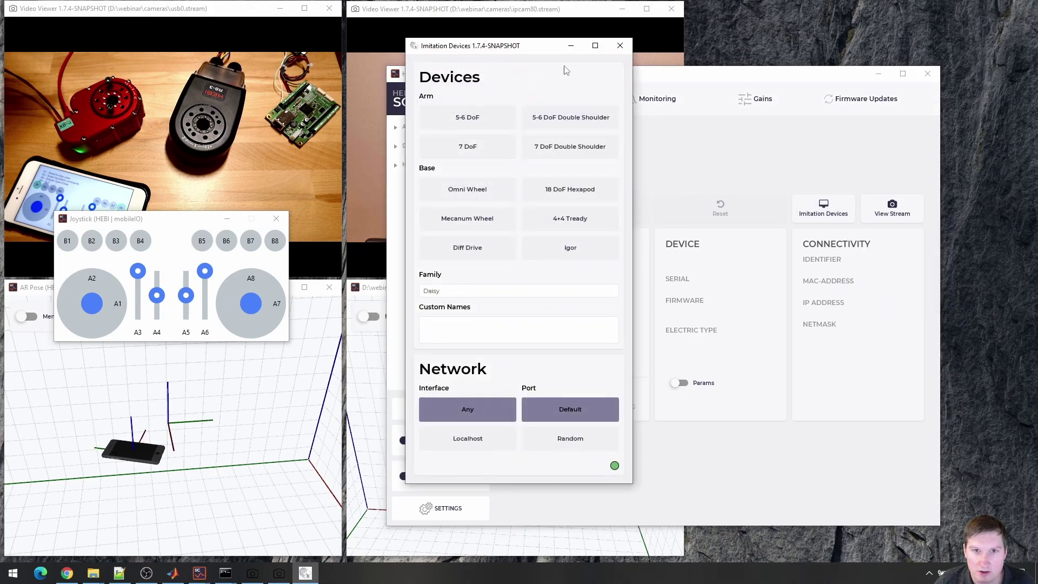
Step: Create an imitated 18 DoF Hexapod and inspect its L1_J1_base and L6_J3_elbow modules in the Daisy group
left_click_drag(536, 54, 263, 73)
left_click_drag(497, 78, 539, 75)
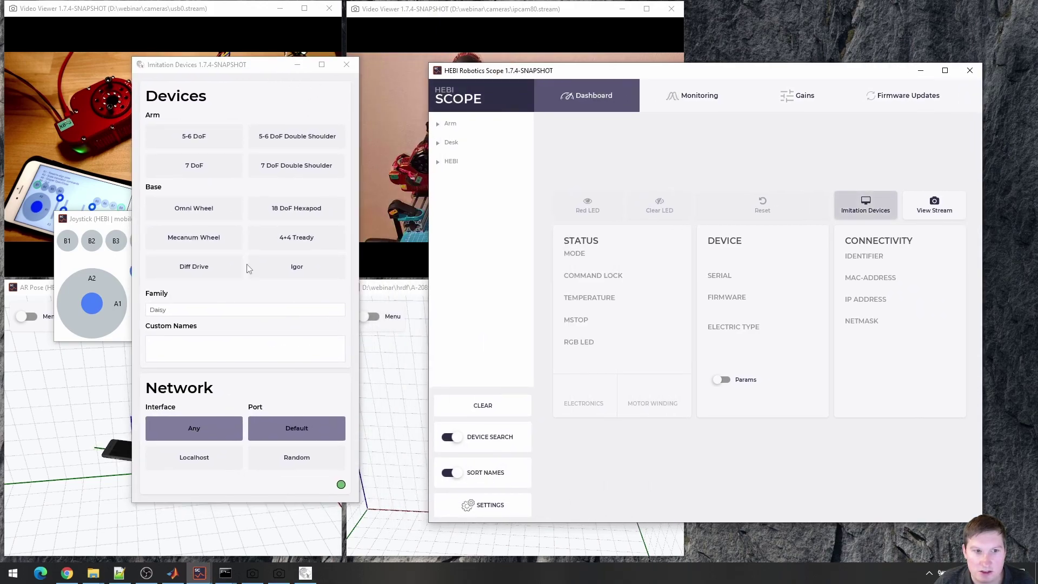
left_click(294, 214)
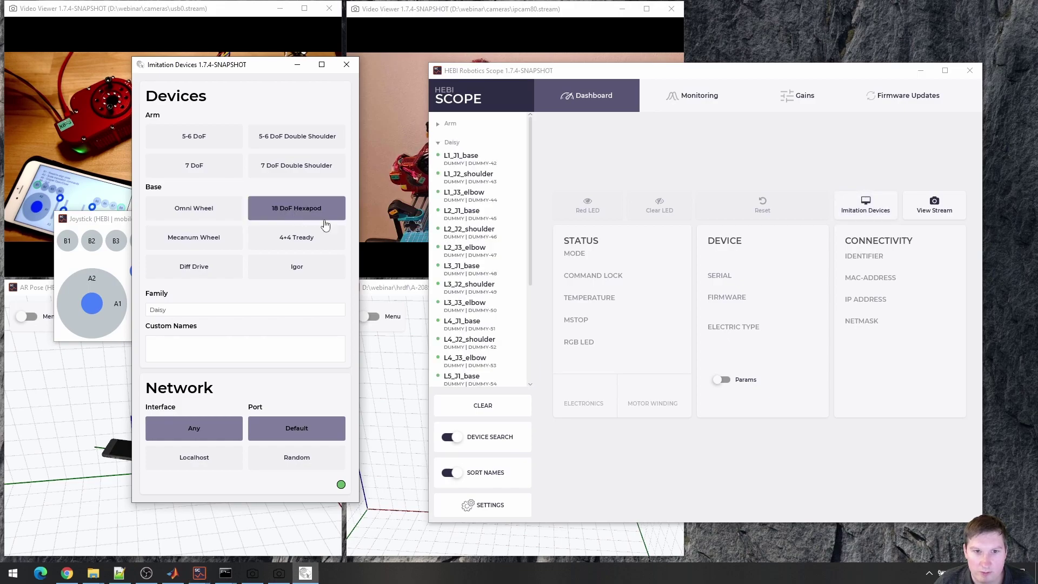
left_click(485, 165)
scroll(492, 217, "down", 5)
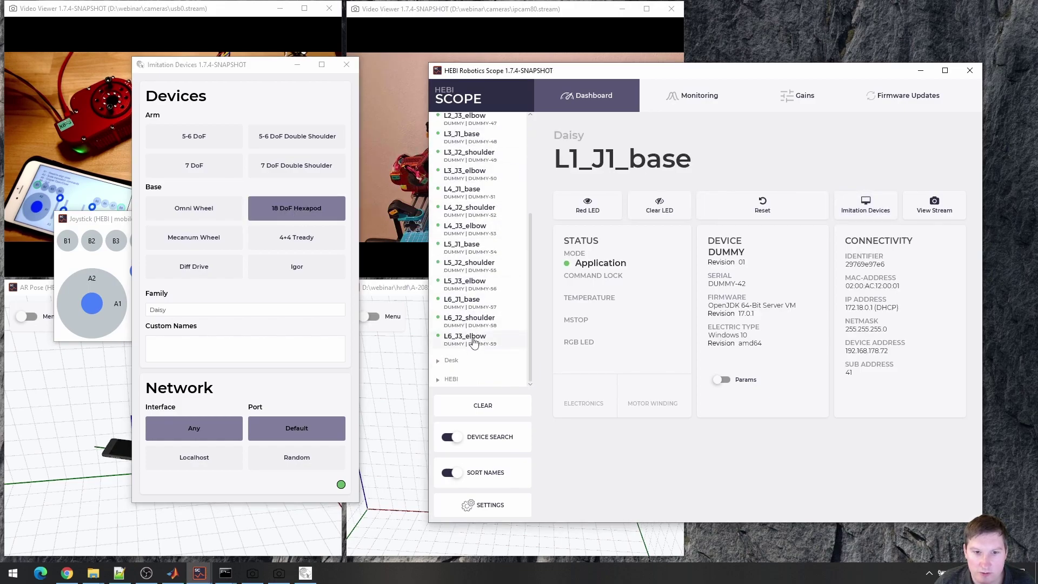
left_click(474, 340)
scroll(474, 270, "up", 5)
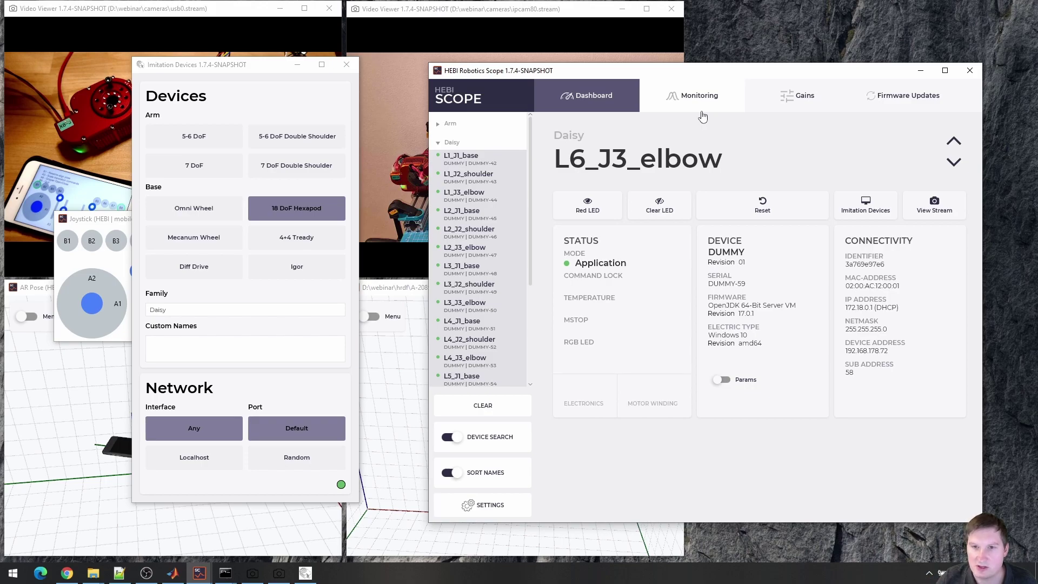
Step: Open the Daisy.hrdf hexapod model in the 3-D viewer from the Monitoring tab
left_click(702, 113)
left_click(835, 223)
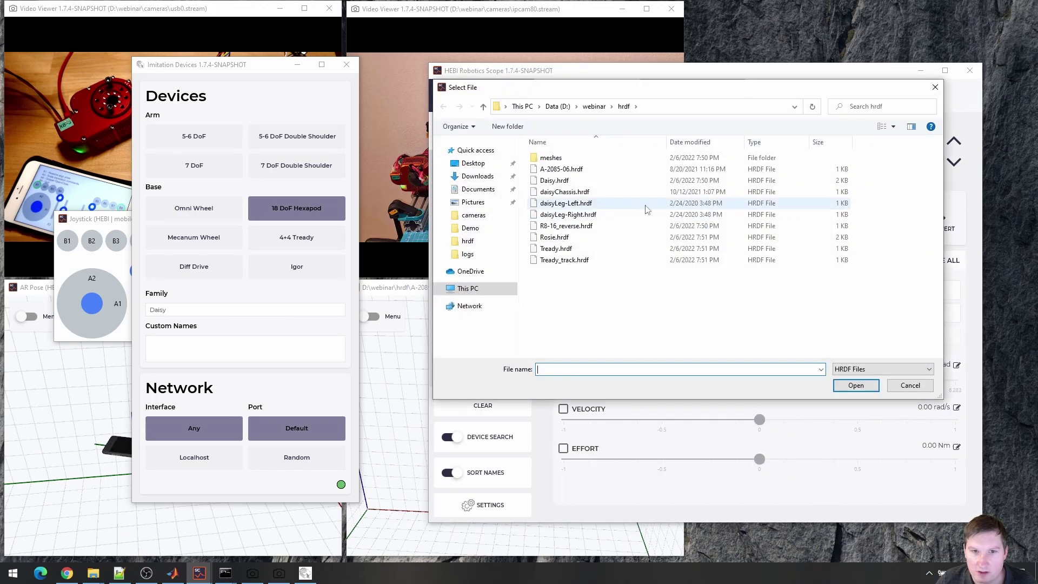
double_click(620, 184)
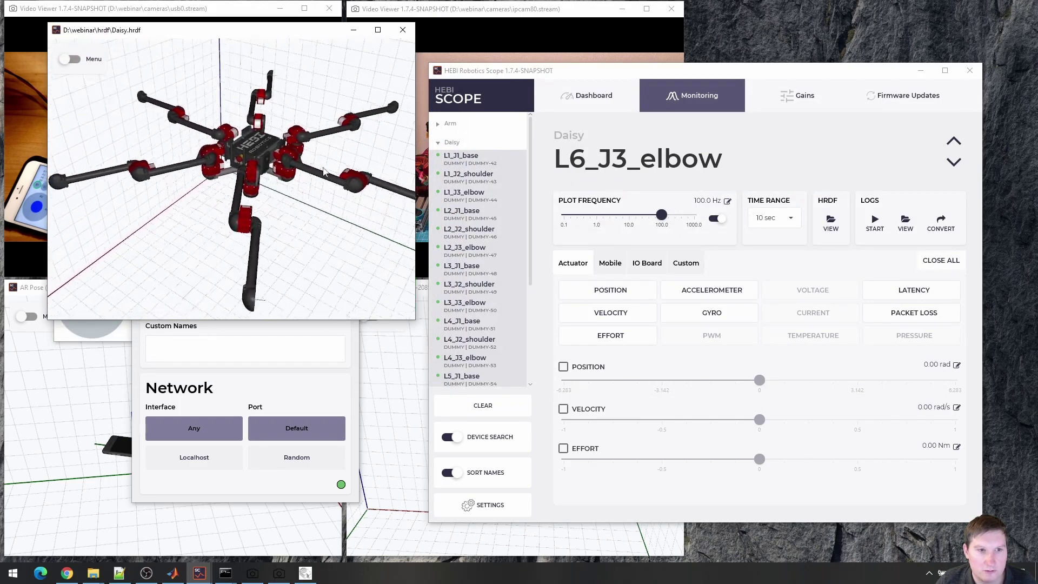
Step: Move L6_J3_elbow to 0.09 rad with the Position slider and raise the joystick window
left_click(564, 367)
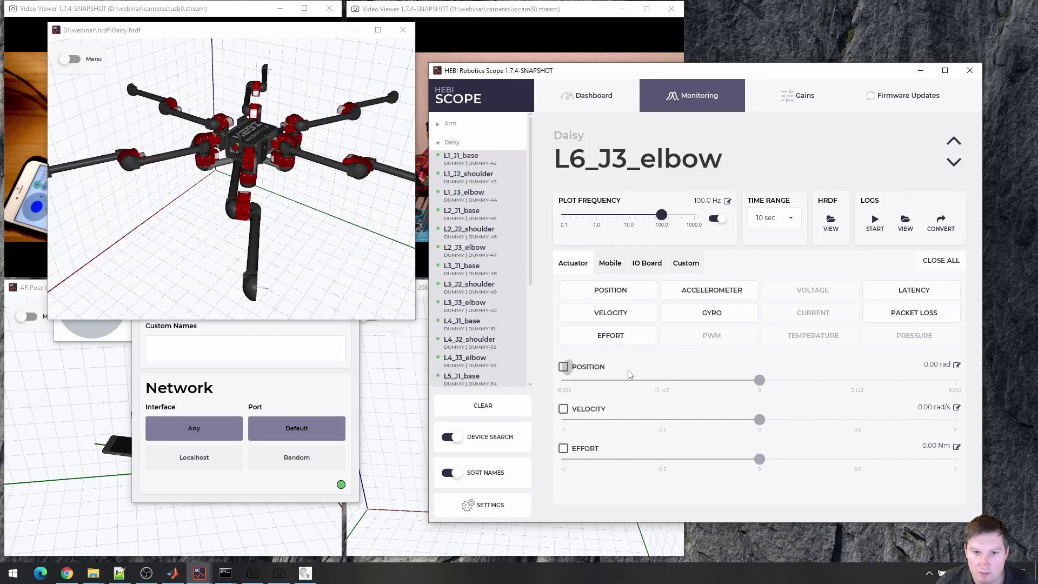
mouse_move(759, 381)
left_mouse_down()
mouse_move(656, 380)
mouse_move(763, 381)
left_mouse_up()
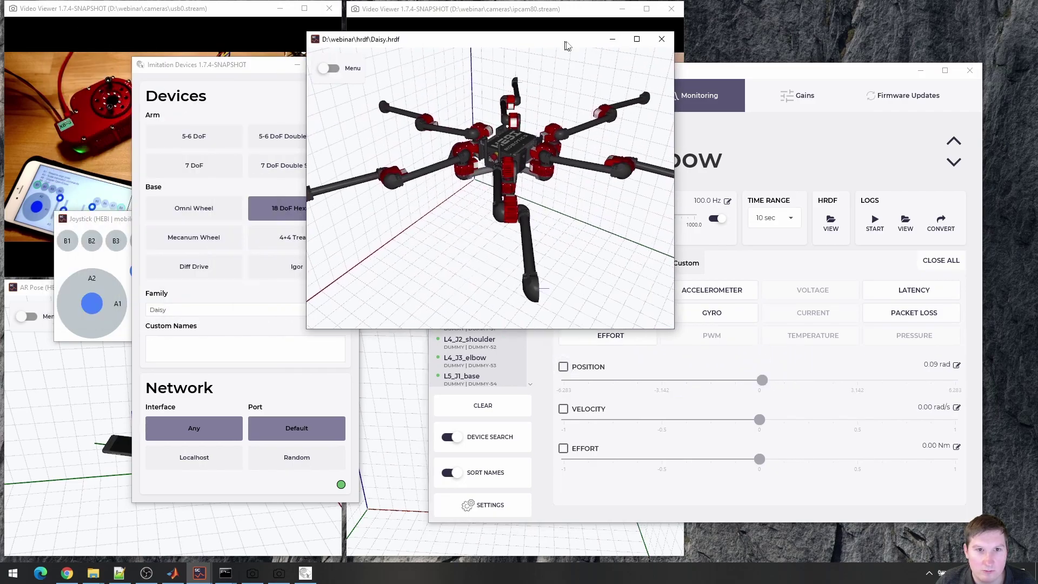
left_click(109, 225)
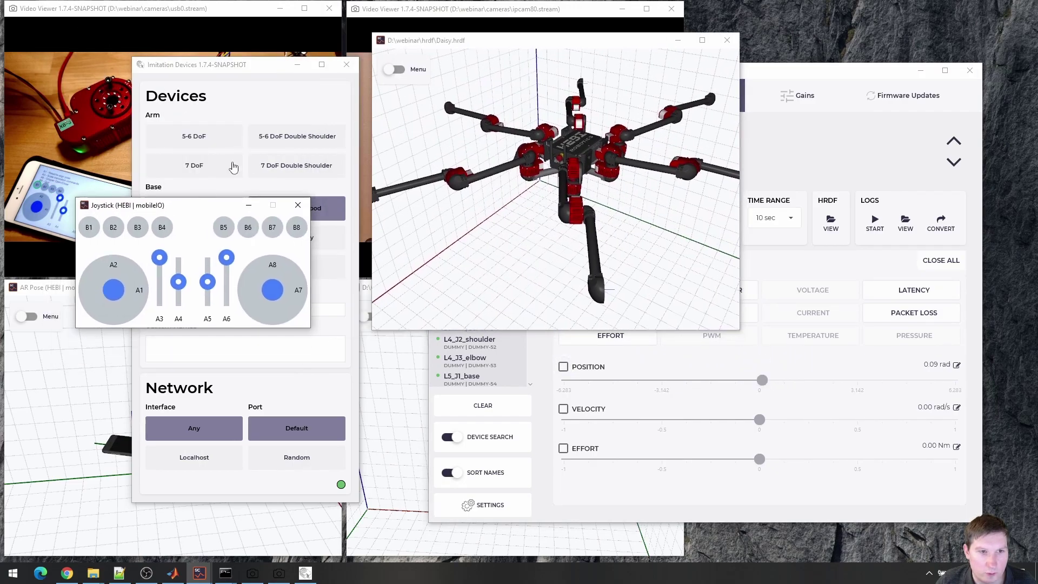
Step: Minimize Imitation Devices, run runDaisy.m in MATLAB with F5, and minimize MATLAB
left_click(298, 65)
left_click(172, 574)
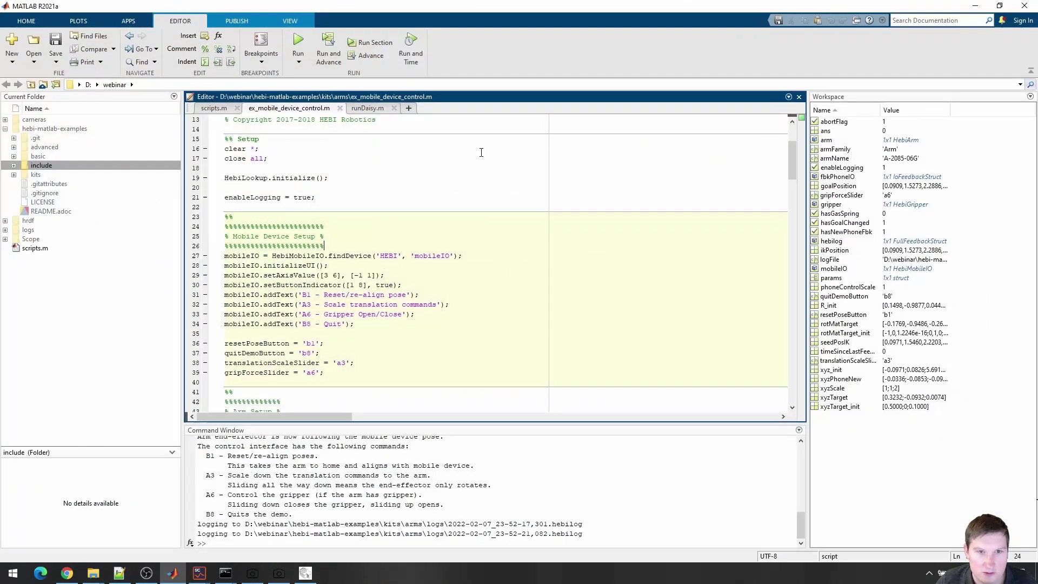
left_click(377, 111)
left_click(532, 171)
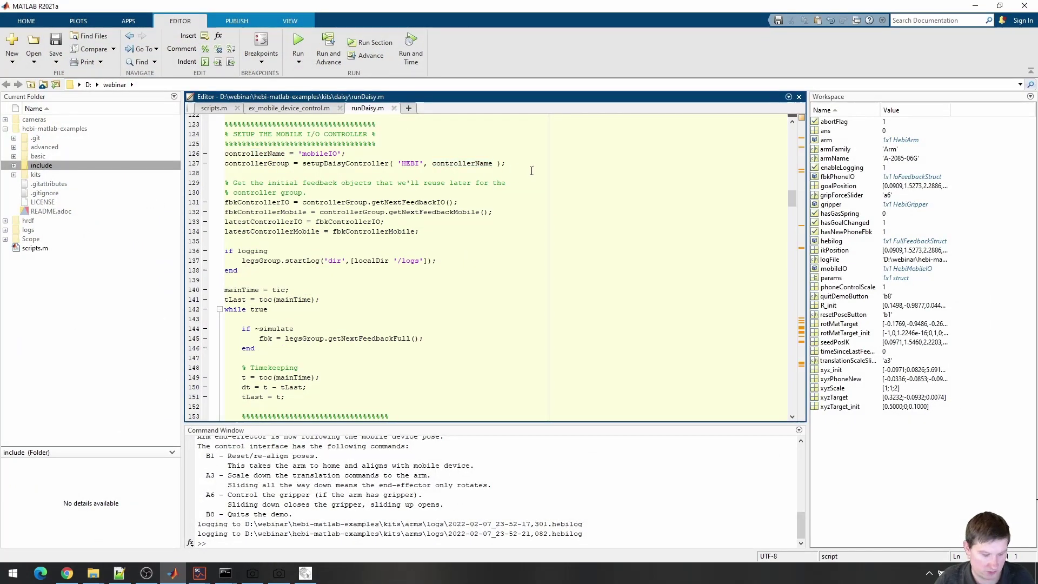
key("F5")
left_click(975, 7)
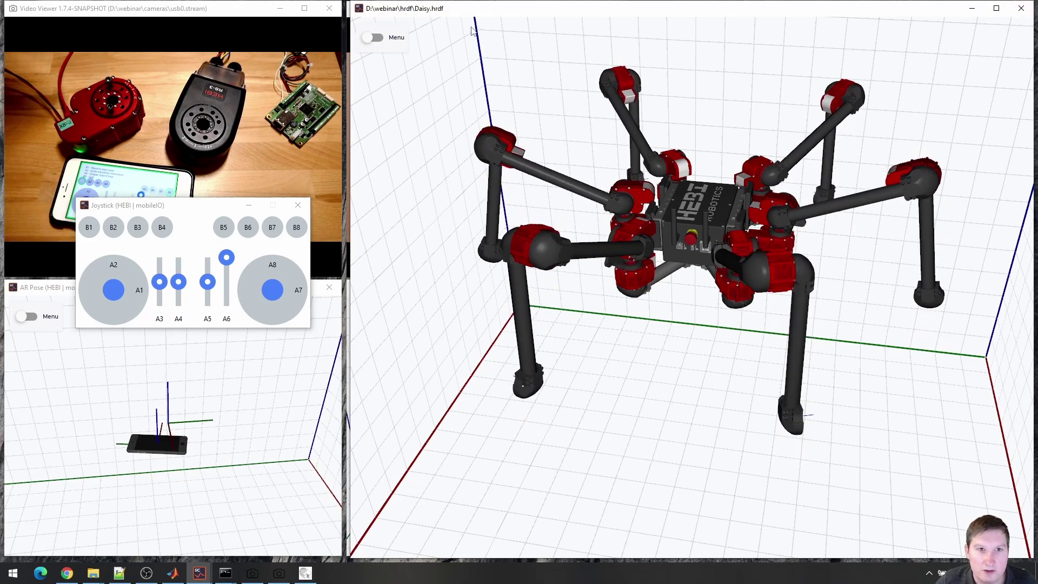
Step: Enable Offset Base in the Daisy.hrdf viewer's menu, hide the menu, and orbit the hexapod
left_click(373, 37)
left_click(374, 280)
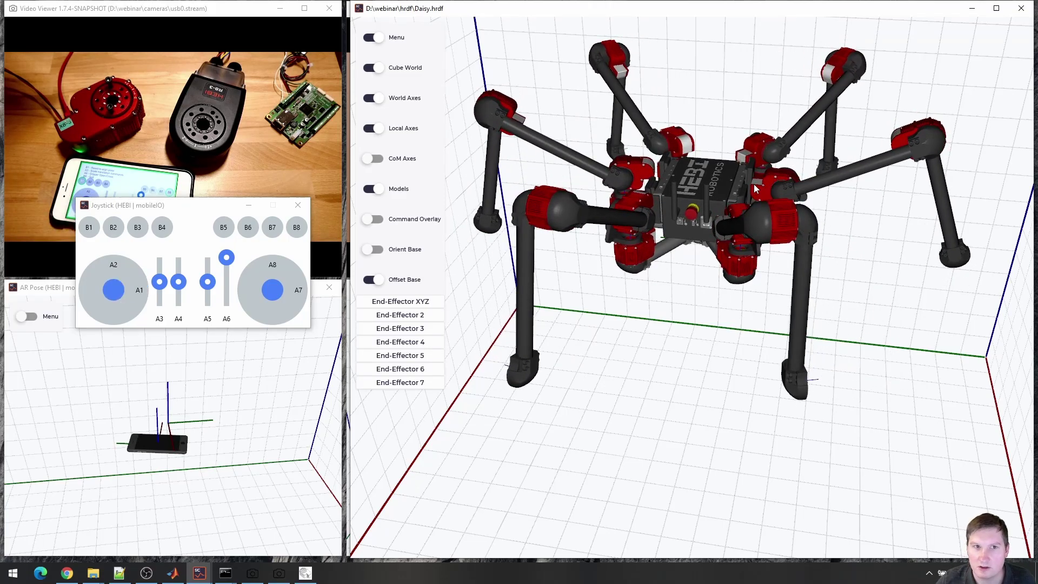
left_click(399, 39)
left_click_drag(757, 233, 635, 28)
scroll(755, 225, "up", 5)
scroll(756, 225, "down", 5)
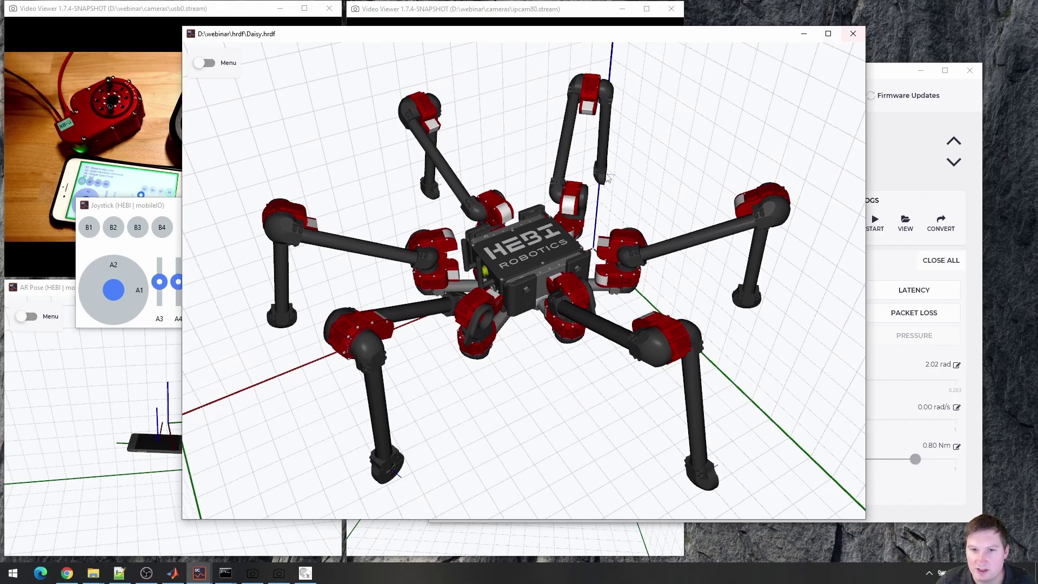
Step: Close the hexapod viewer, stop runDaisy with Ctrl+C, run clear all, and minimize MATLAB
key("alt+F4")
left_click(173, 573)
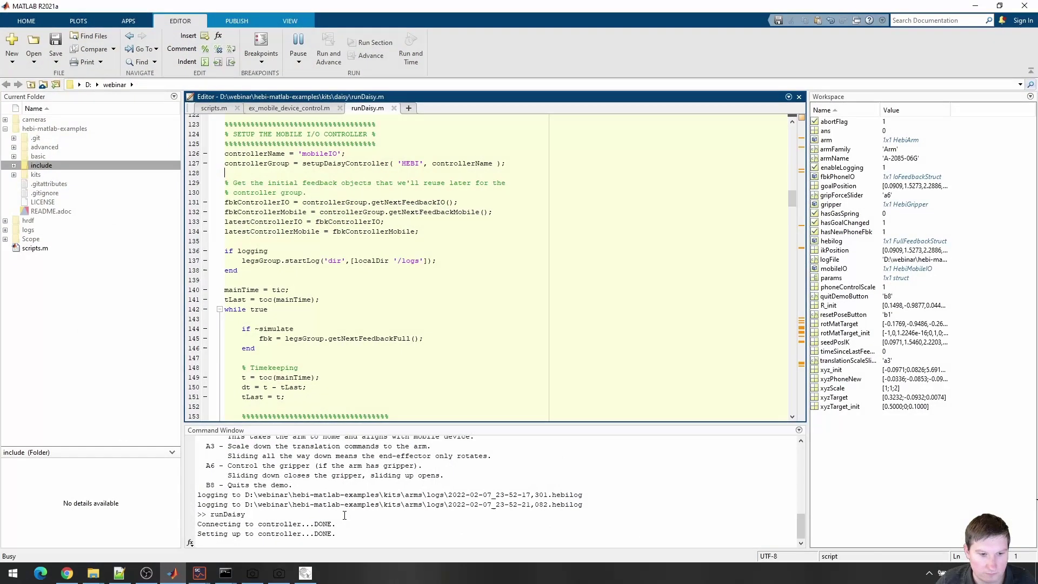
key("ctrl+c")
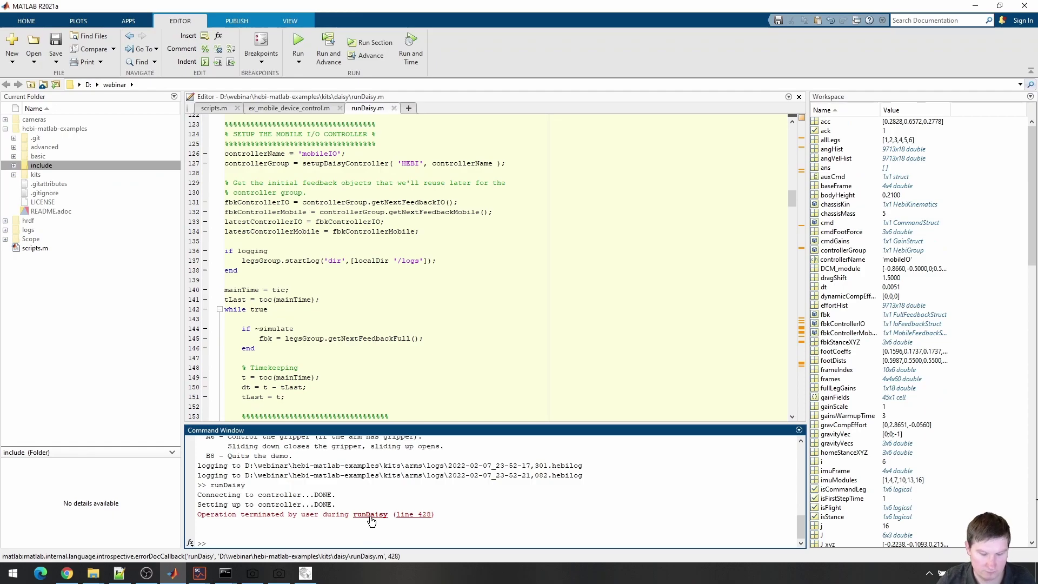
type("clear al")
key("Return")
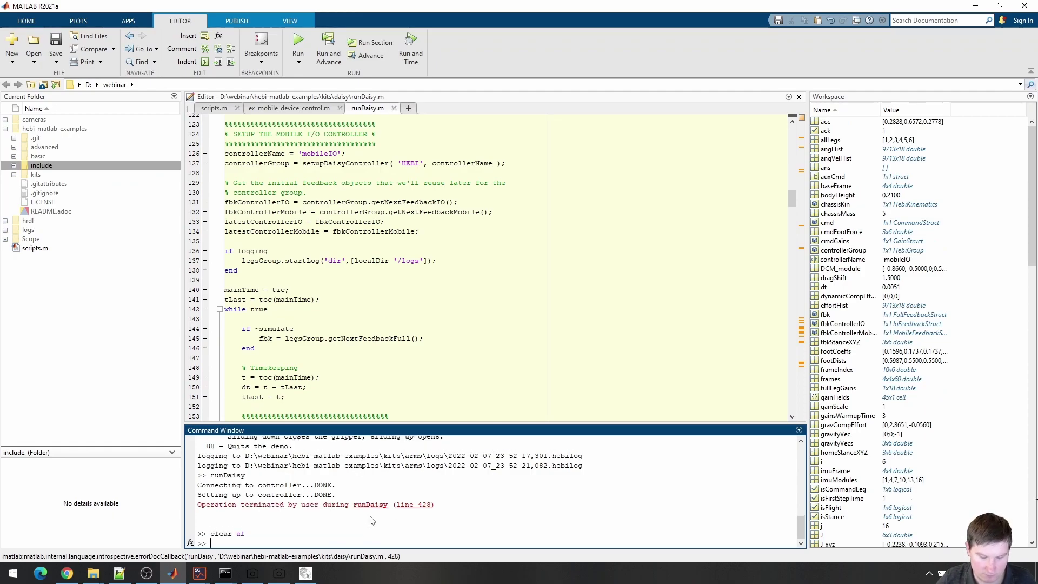
key("Up")
type("l")
key("Return")
left_click(973, 8)
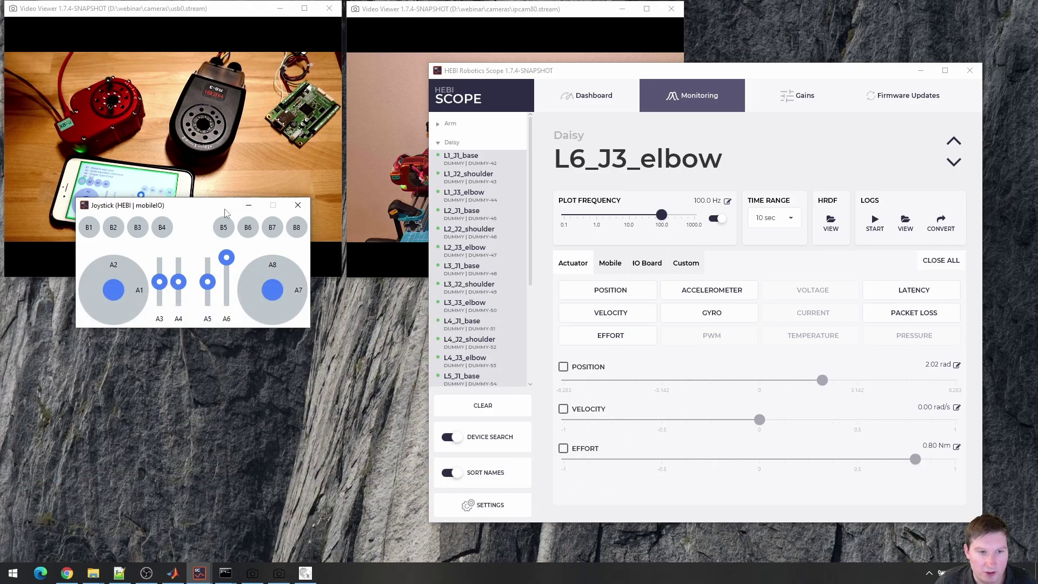
Step: Close the joystick window and place the arm camera feed bottom-left beside the Scope window
left_click_drag(226, 213, 221, 199)
left_click(293, 190)
left_click_drag(498, 15, 305, 278)
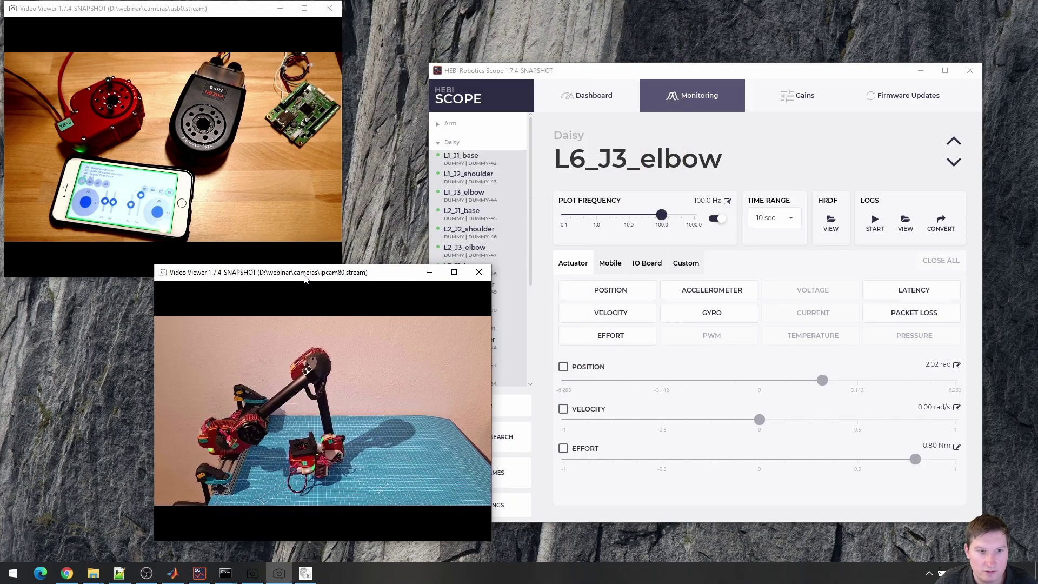
double_click(180, 316)
double_click(528, 13)
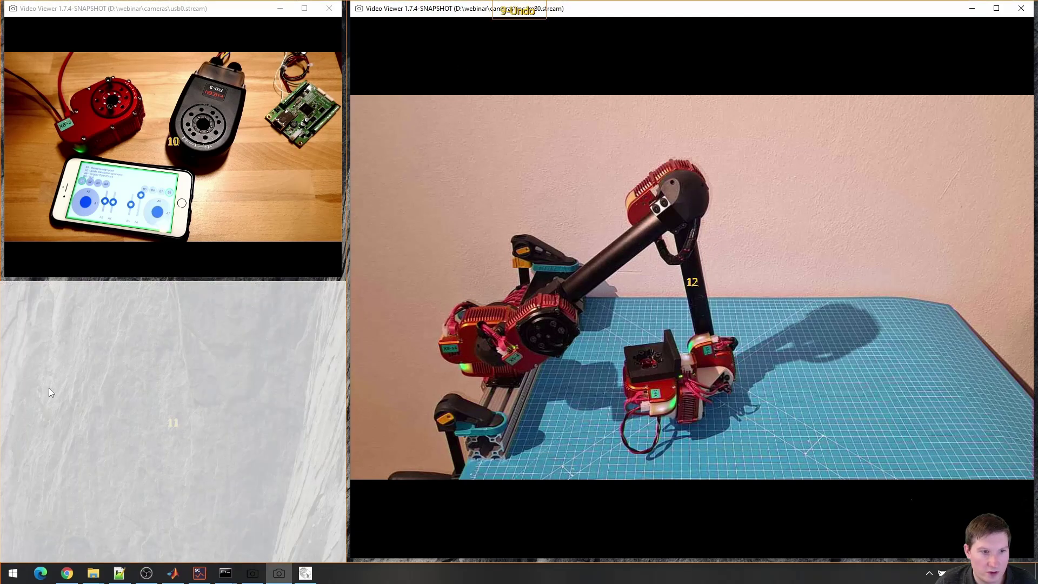
left_click_drag(807, 68, 814, 42)
Step: Open the A-2085-06-teach_repeat log and plot its joint positions
left_click(861, 196)
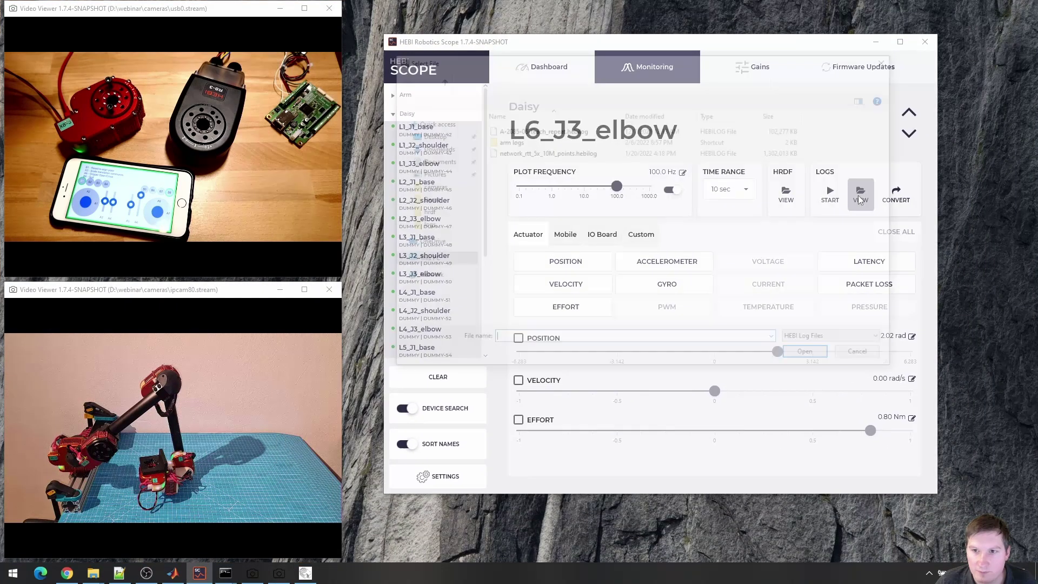
double_click(600, 133)
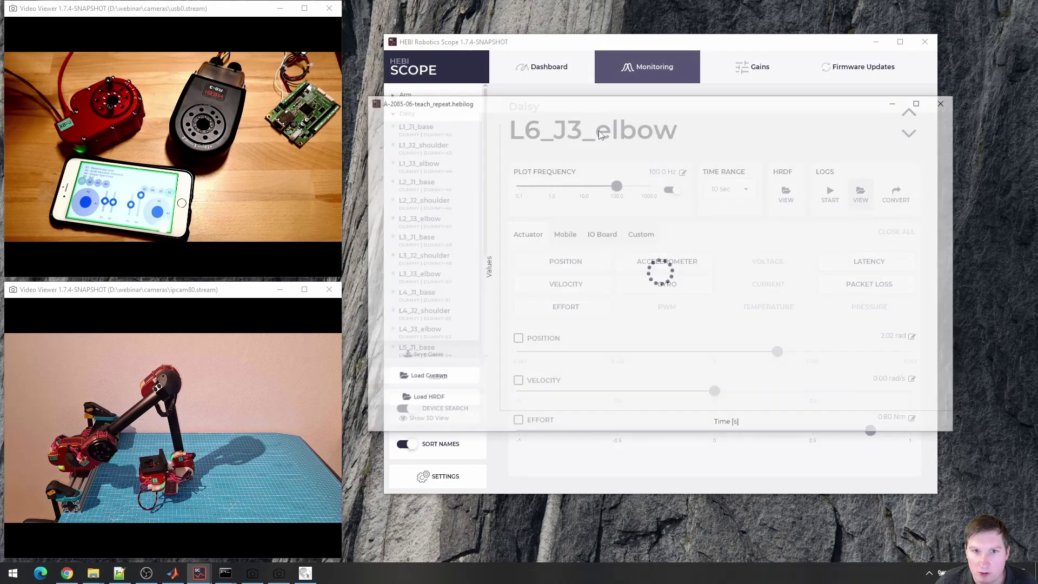
left_click_drag(595, 104, 452, 84)
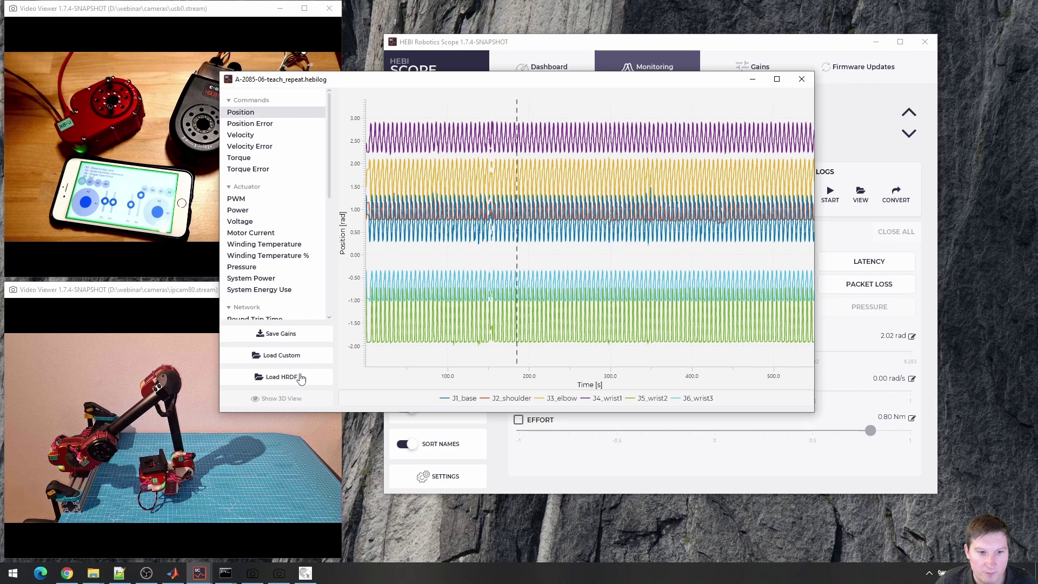
Step: Load the A-2085-06.hrdf robot description and show the arm in a 3D view
left_click(301, 377)
left_click(379, 178)
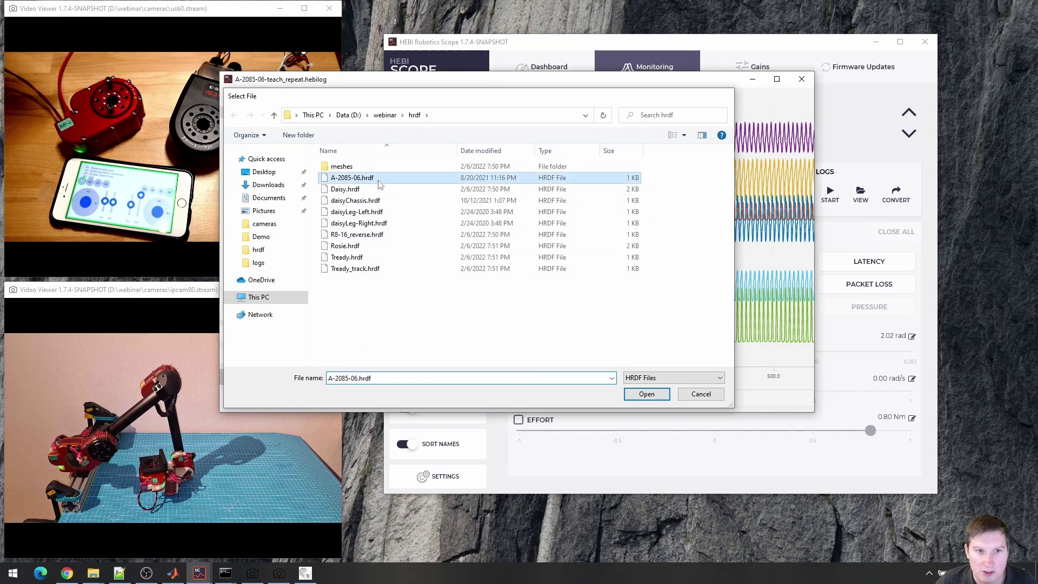
double_click(380, 180)
left_click(290, 397)
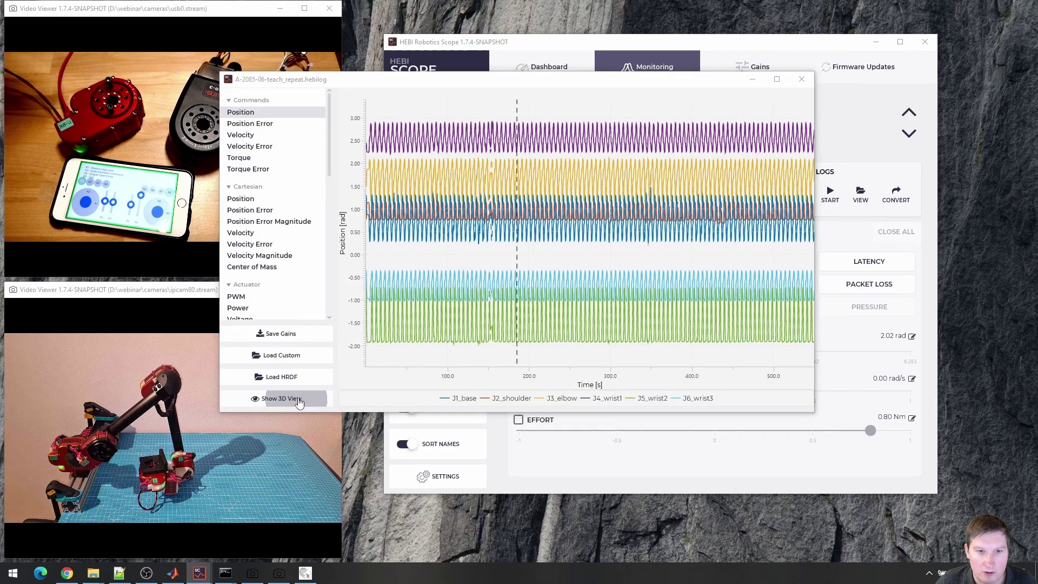
left_click_drag(519, 120, 332, 58)
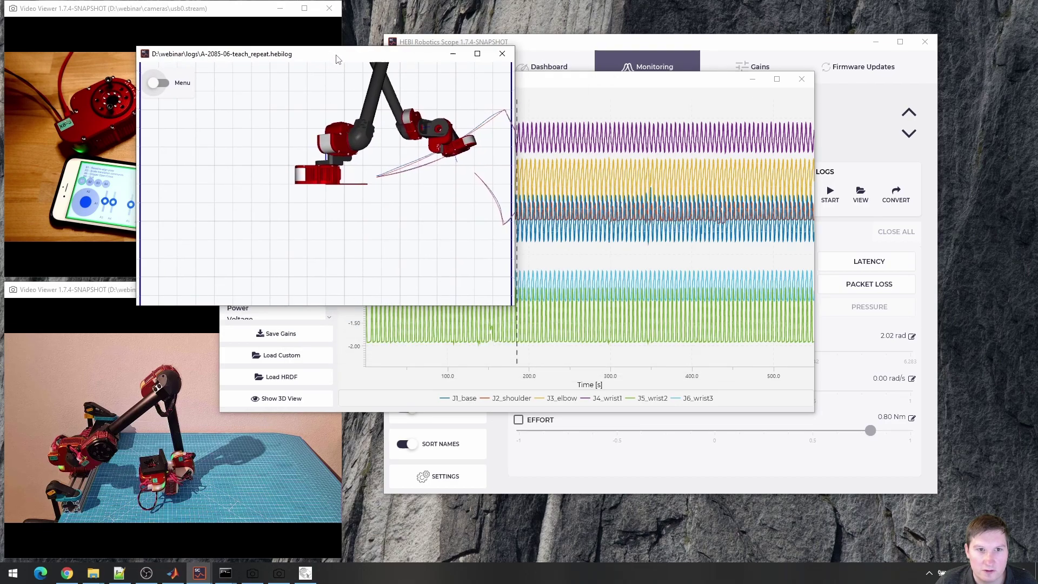
Step: Rearrange the plot and 3D windows and scrub playback between about 290 and 470 s
left_click(336, 79)
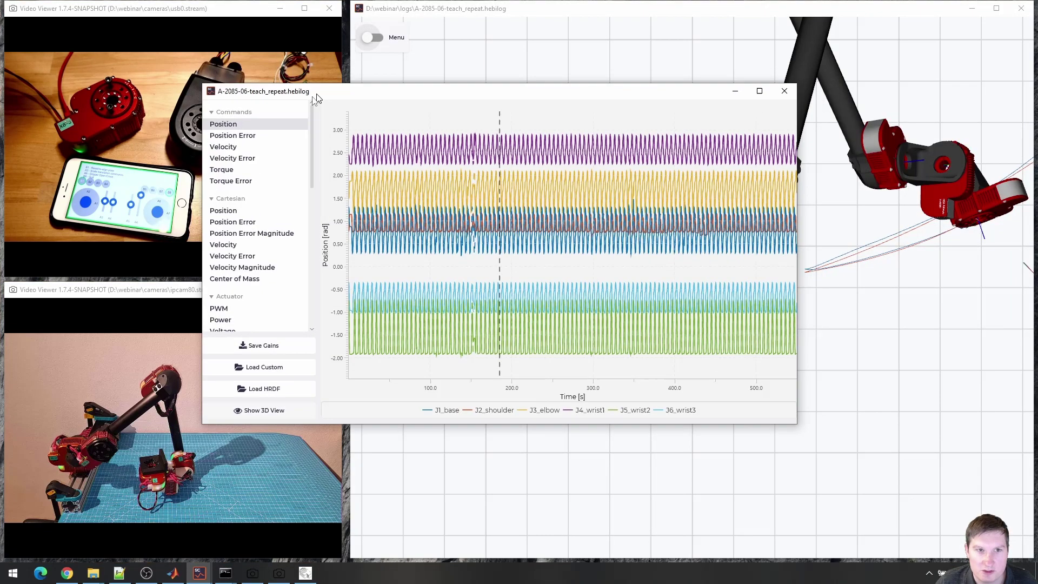
left_click_drag(336, 80, 139, 161)
left_click(538, 103)
left_click_drag(538, 104, 827, 265)
left_click(274, 292)
left_click_drag(275, 292, 387, 203)
left_click_drag(390, 163, 214, 171)
mouse_move(232, 271)
left_mouse_down()
mouse_move(370, 276)
mouse_move(204, 274)
mouse_move(241, 274)
left_mouse_up()
left_click_drag(282, 176, 498, 165)
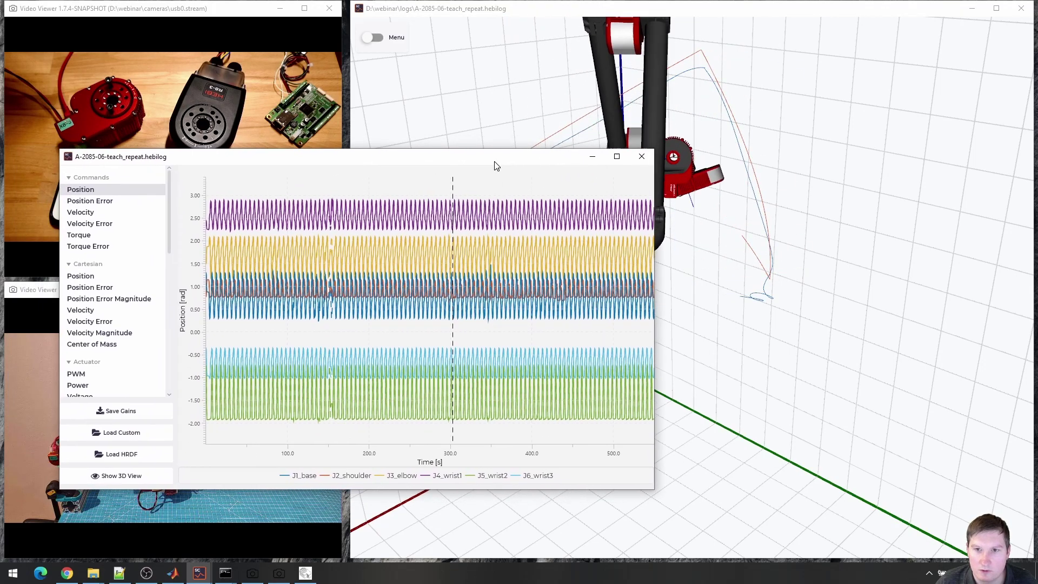
Step: Switch the plot to Cartesian Position Error Magnitude
left_click(129, 202)
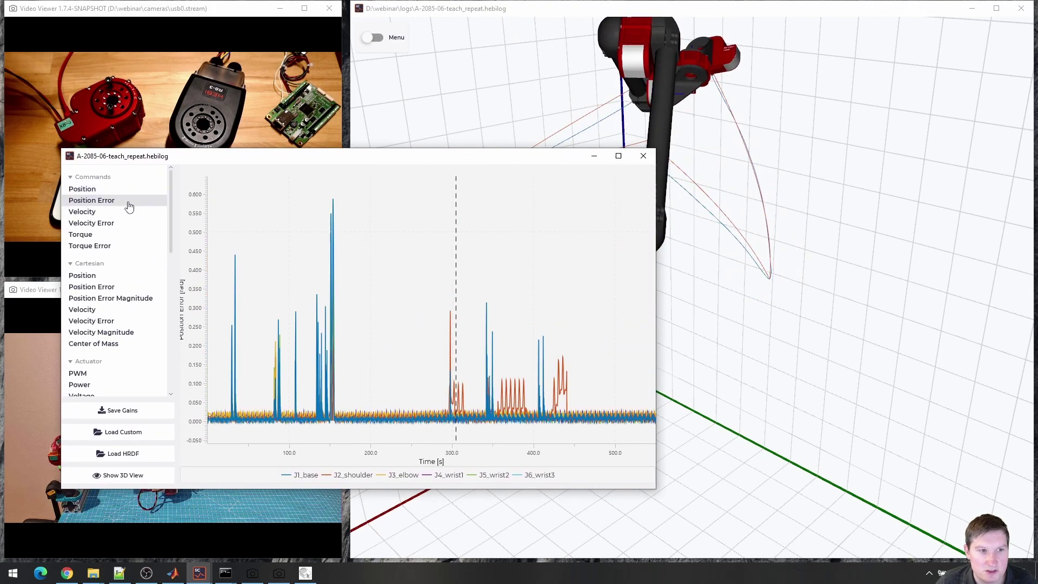
left_click(555, 138)
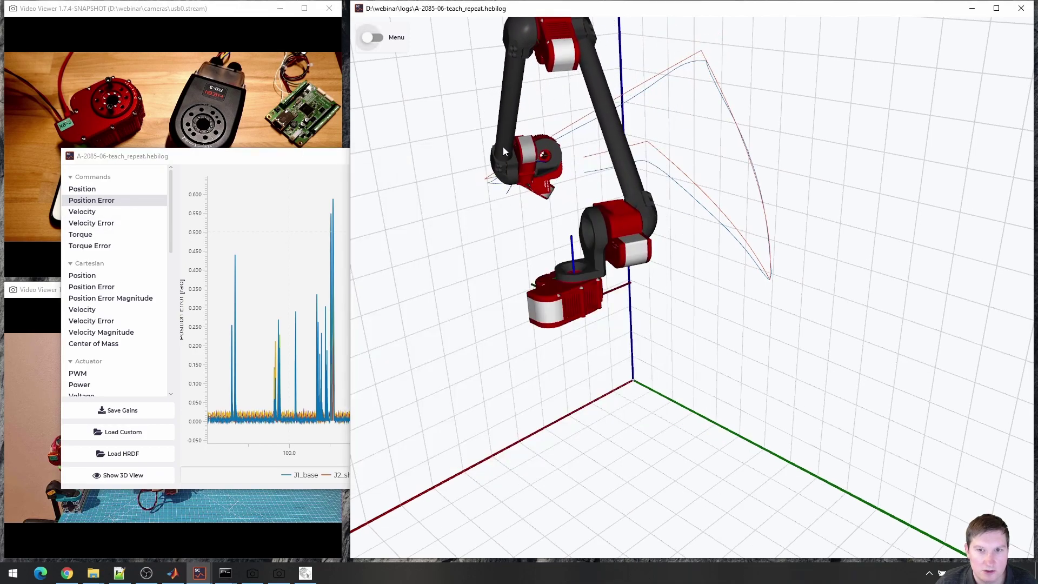
left_click(110, 286)
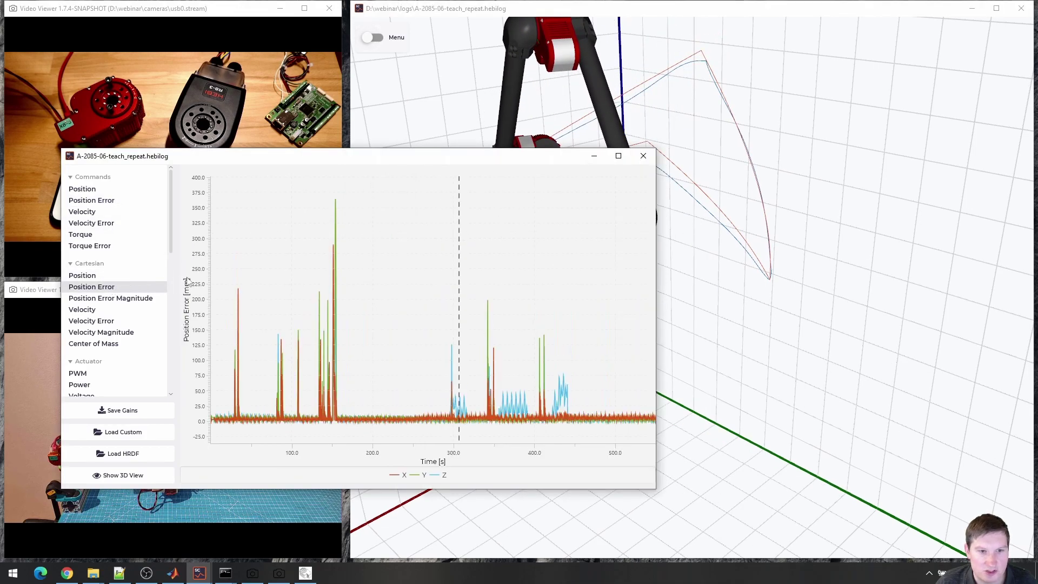
left_click(111, 299)
Step: Zoom the plot into roughly 80–208 s and place playback near 141 s
left_click(325, 274)
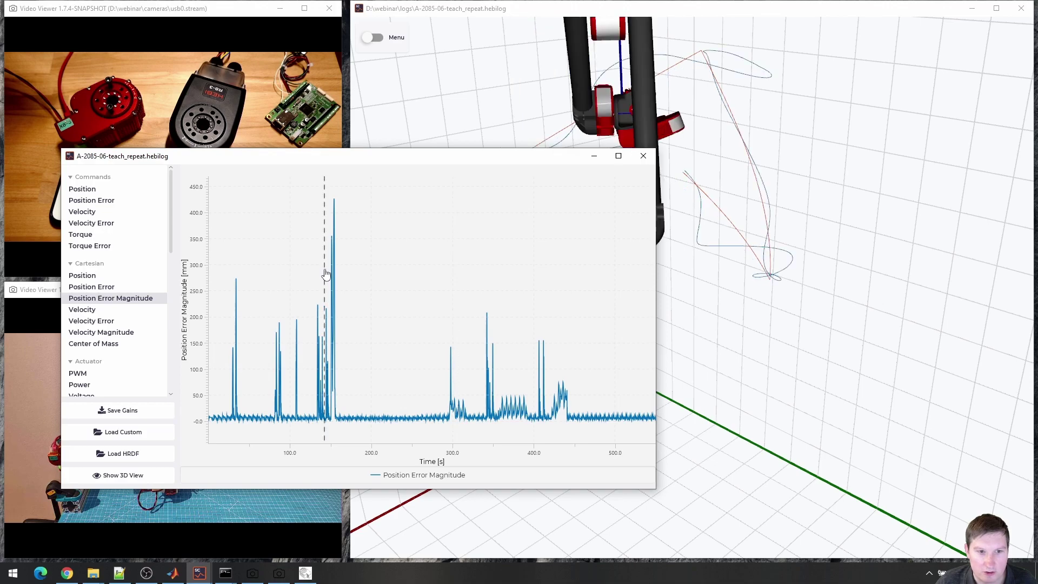
left_click_drag(275, 270, 527, 292)
left_click(495, 299)
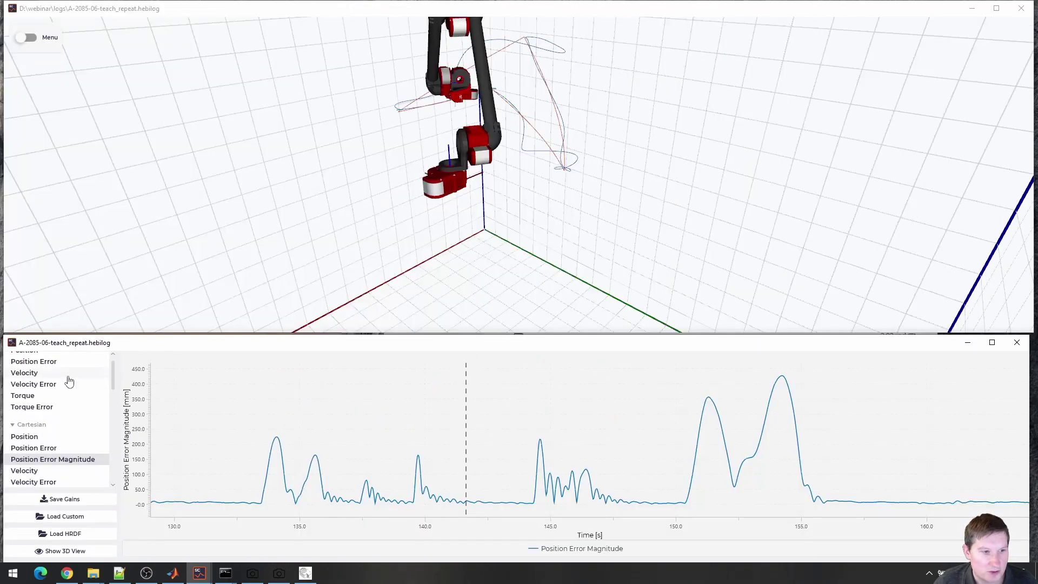
Step: Plot commanded joint positions and enable the Command Overlay ghost in the 3D view
left_click(60, 377)
left_click_drag(466, 421, 478, 422)
left_click(25, 37)
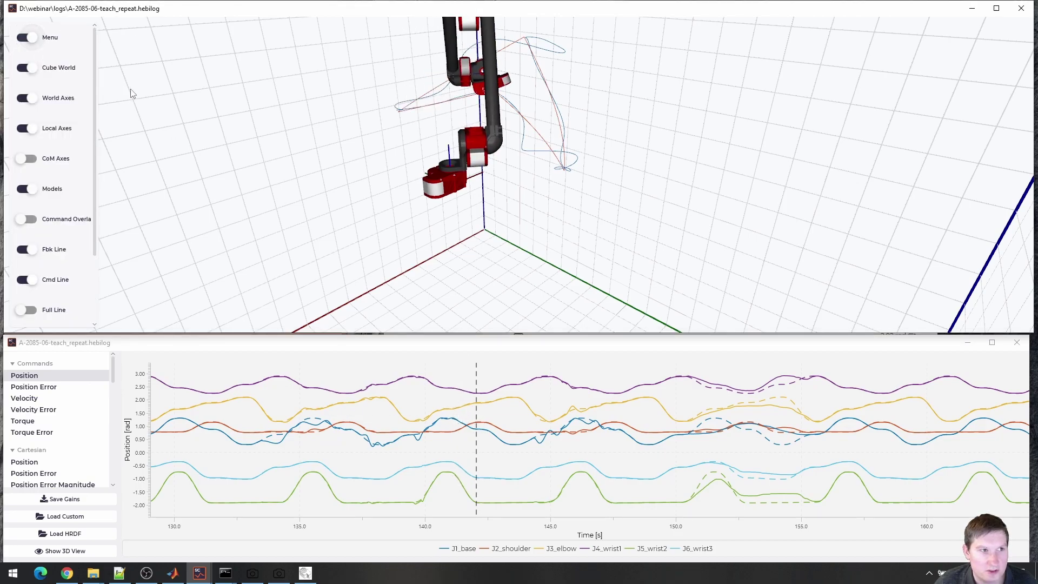
scroll(55, 224, "down", 1)
left_click(54, 202)
left_click_drag(244, 162, 475, 121)
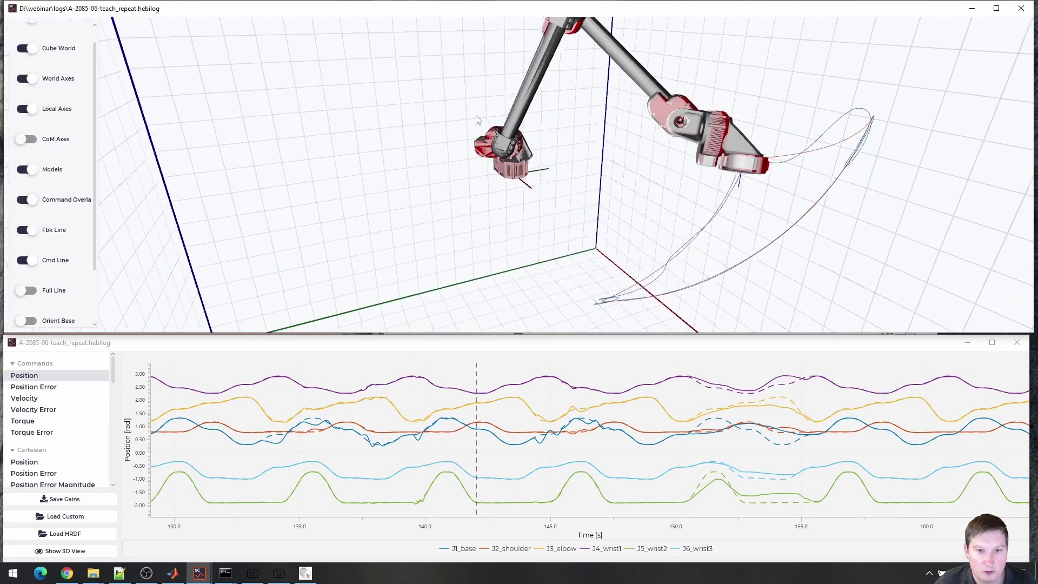
Step: Replot Position Error Magnitude and move playback to the biggest peak near 155 s
left_click(69, 474)
left_click(86, 486)
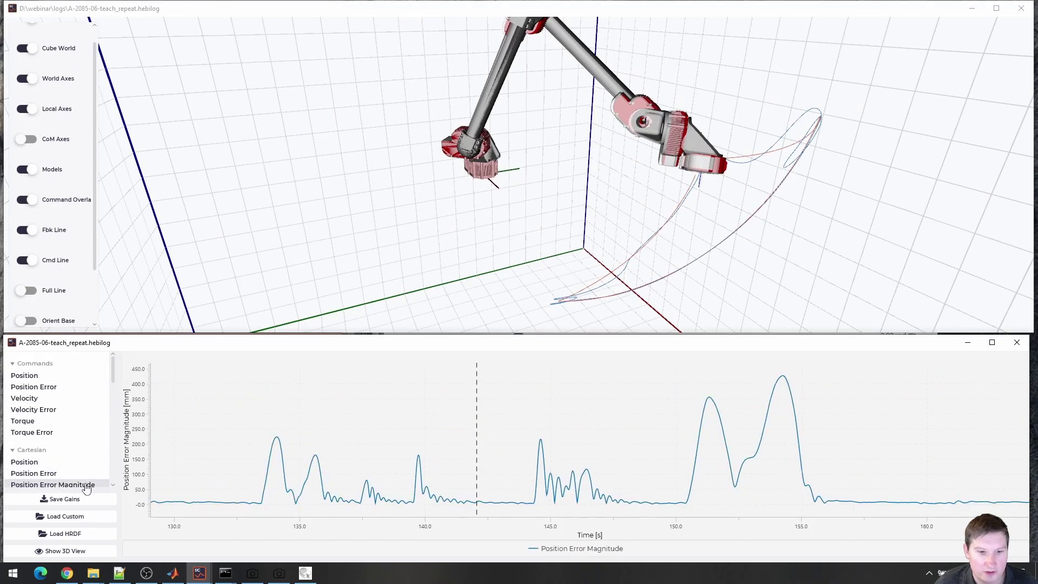
left_click(535, 454)
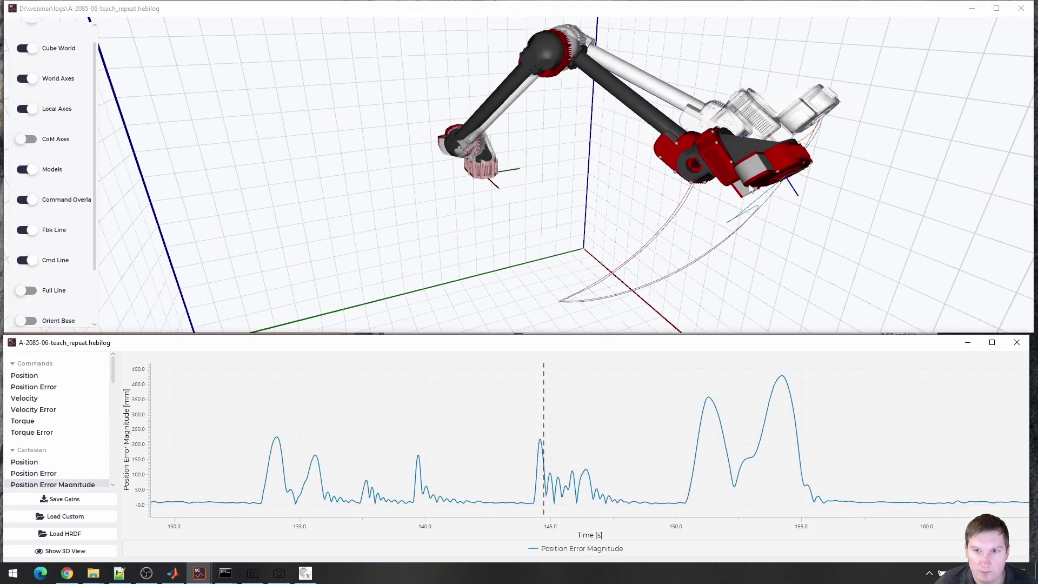
left_click_drag(606, 254, 680, 193)
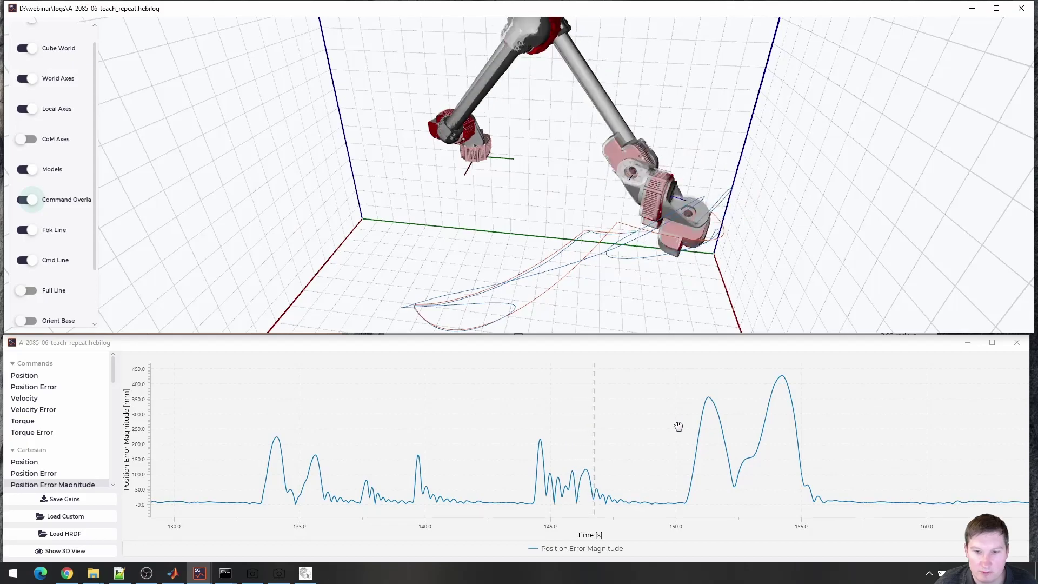
left_click(806, 496)
Step: Open a second 3D view of the log at the top right and zoom the plot out
left_click(71, 550)
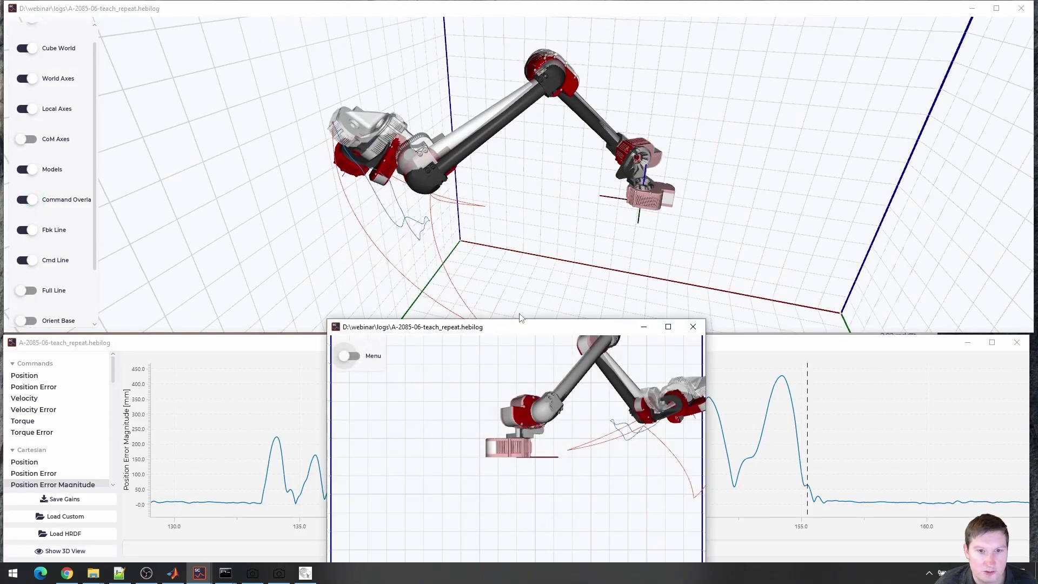
left_click_drag(518, 325, 850, 43)
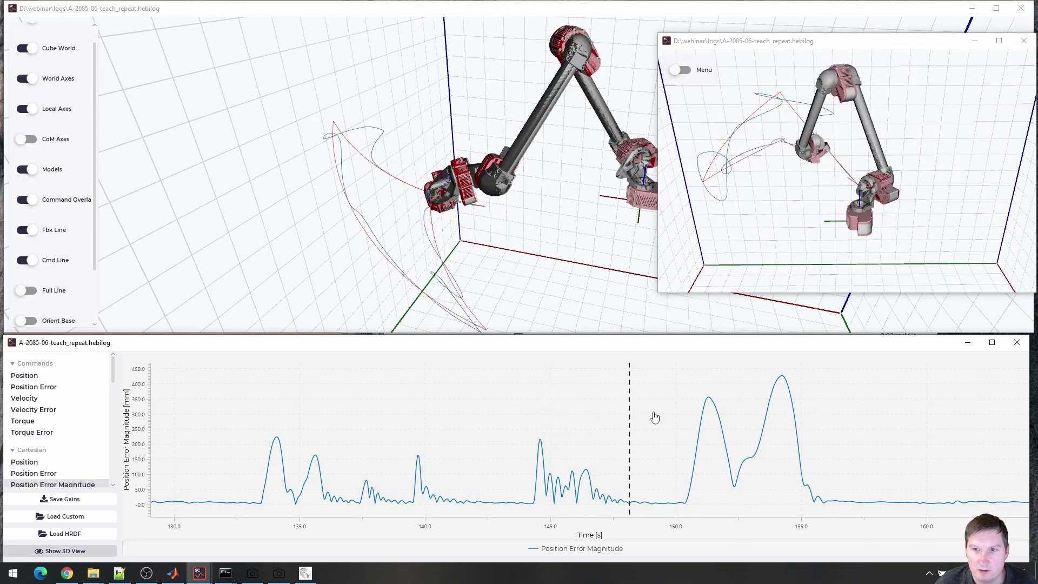
scroll(532, 419, "down", 10)
Step: Scrub through the log, close the log windows, and show the L1_J1_base module
mouse_move(406, 446)
left_mouse_down()
mouse_move(285, 449)
mouse_move(758, 452)
mouse_move(190, 452)
mouse_move(544, 443)
left_mouse_up()
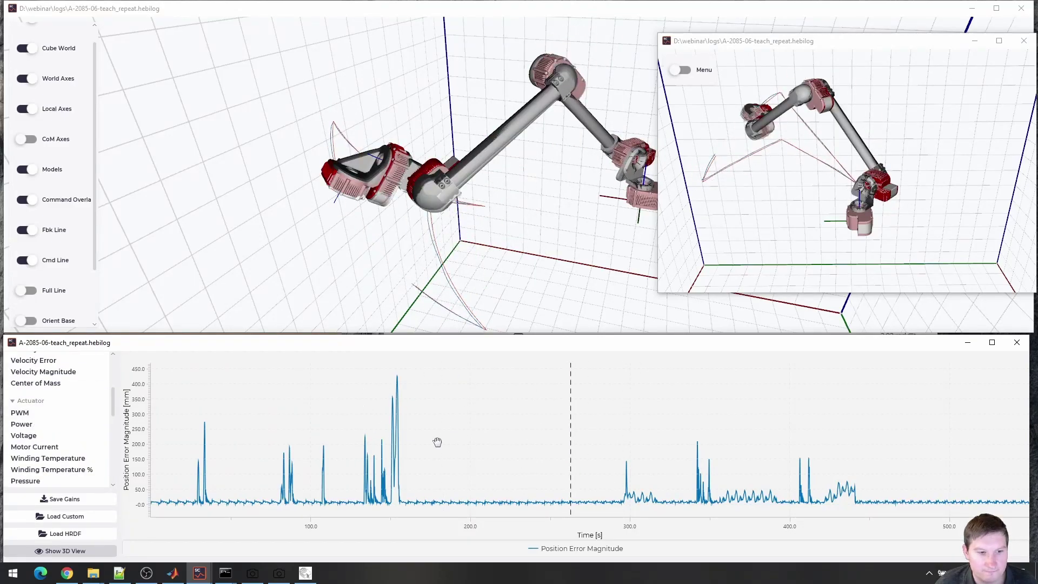
mouse_move(438, 442)
left_mouse_down()
mouse_move(354, 431)
mouse_move(522, 443)
left_mouse_up()
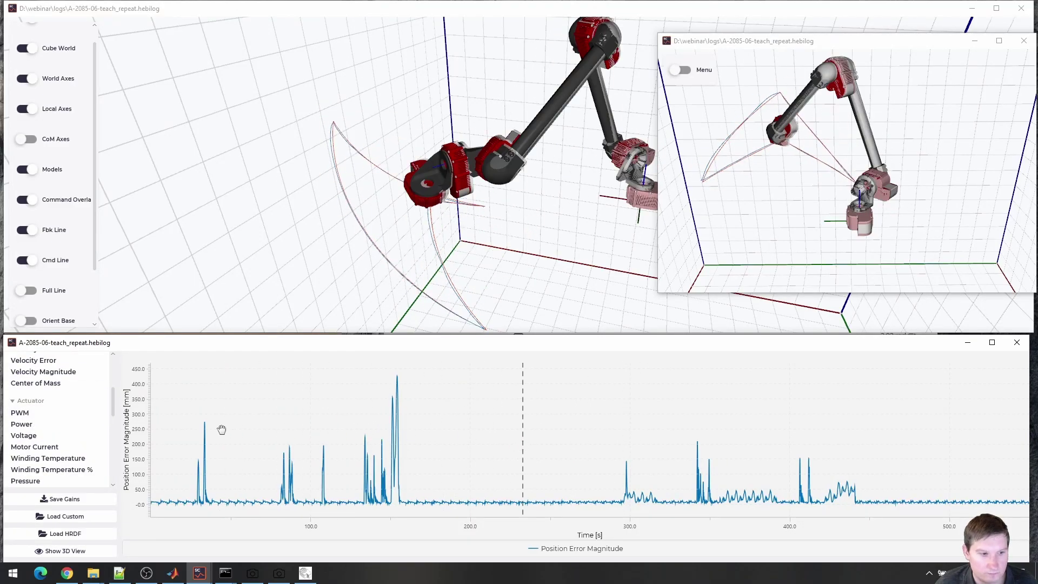
left_click(1022, 8)
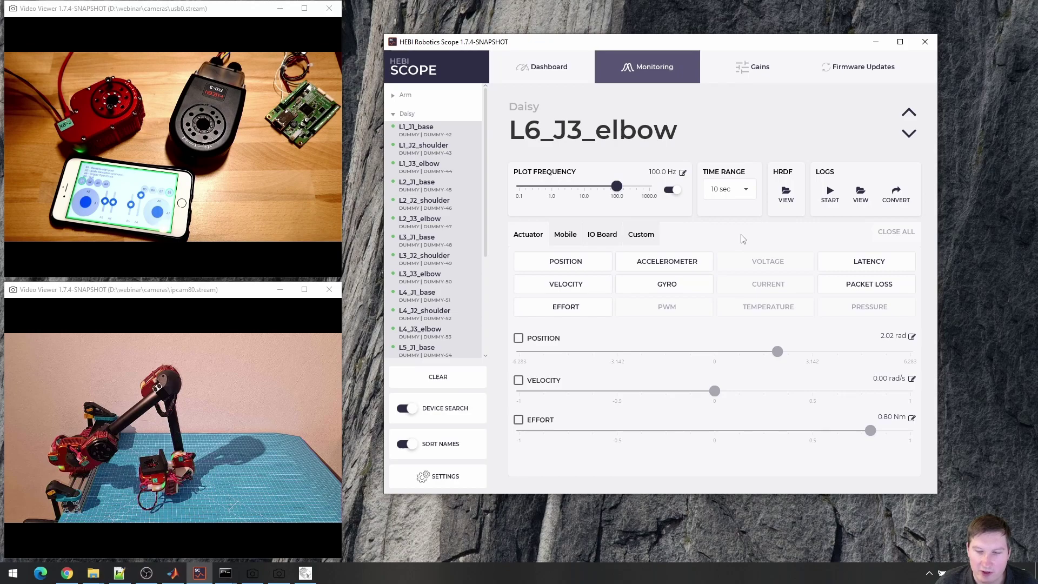
left_click(417, 136)
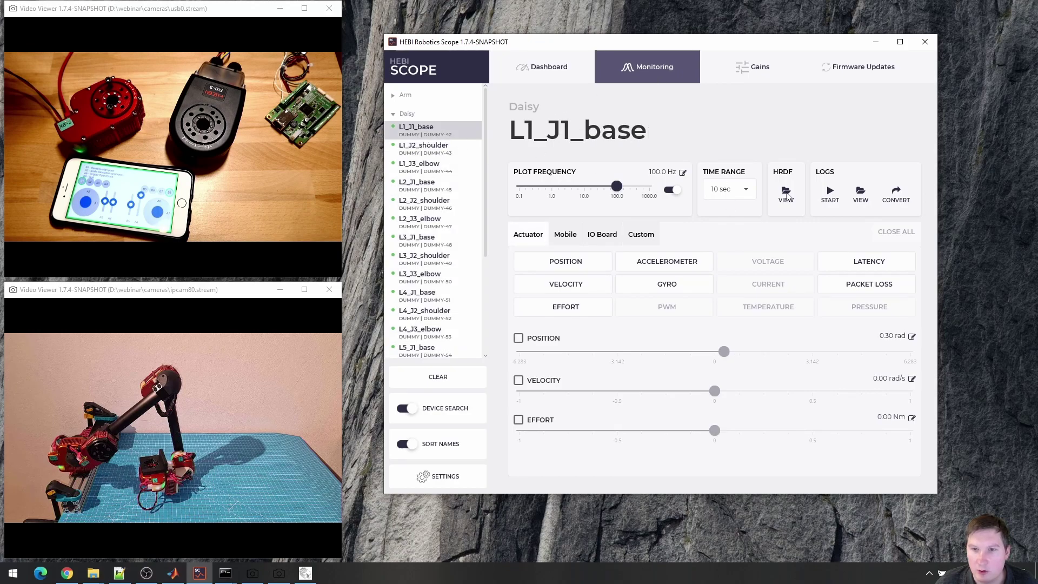